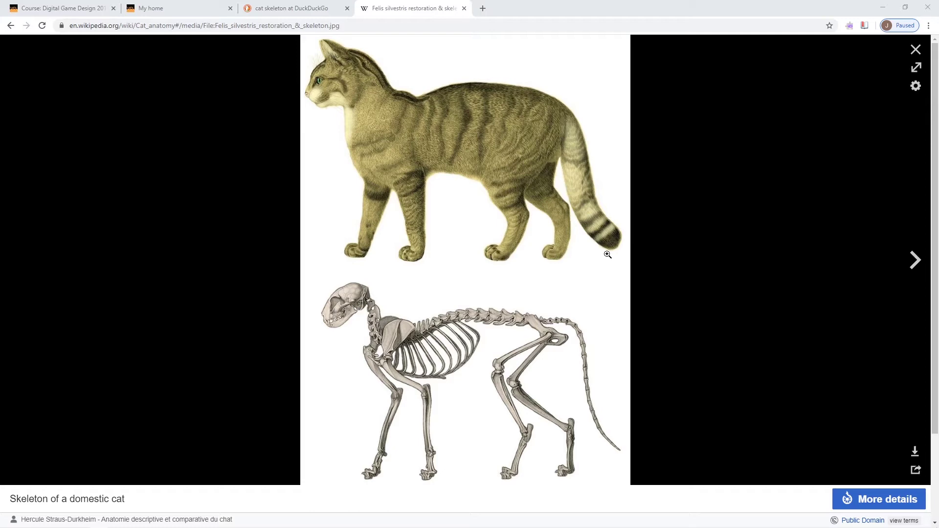
# Step: Switch to Maya and start a new empty scene
pyautogui.hotkey('alt', 'Tab')
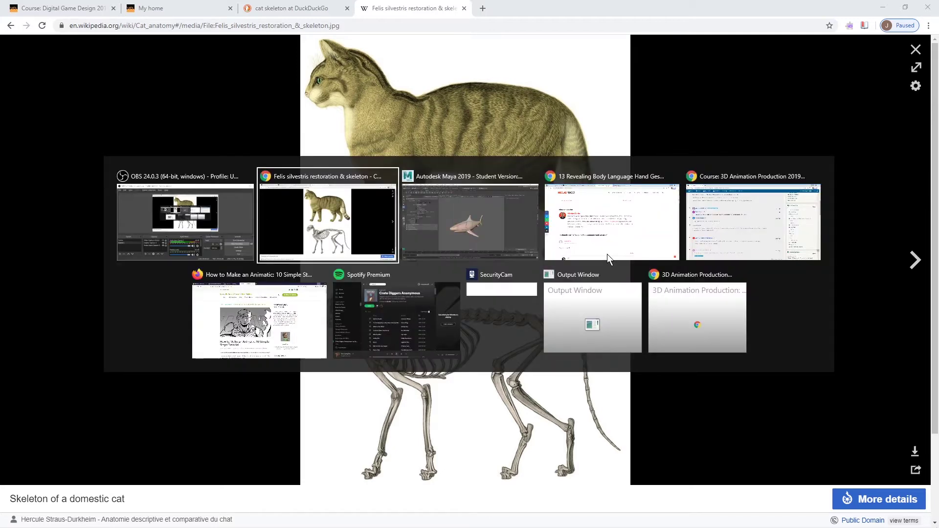
pyautogui.hotkey('alt', 'Tab')
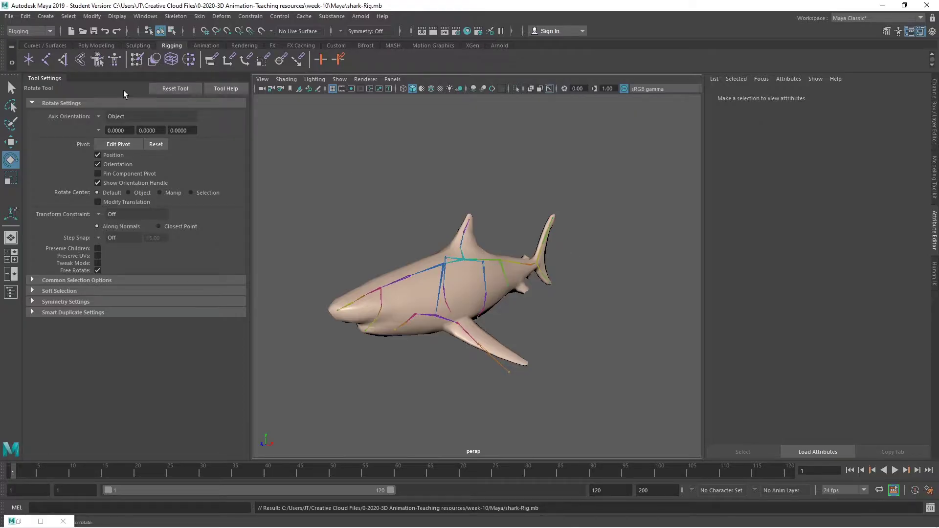
pyautogui.click(9, 17)
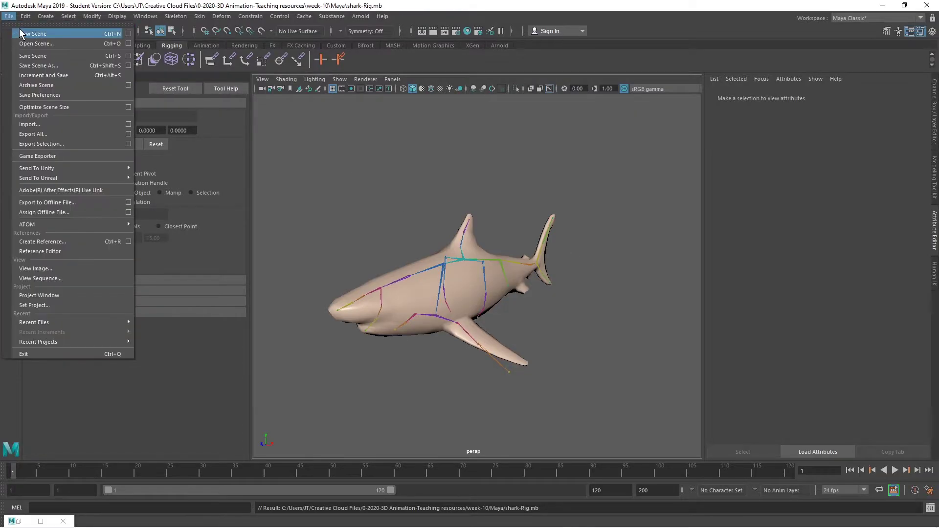
pyautogui.click(22, 24)
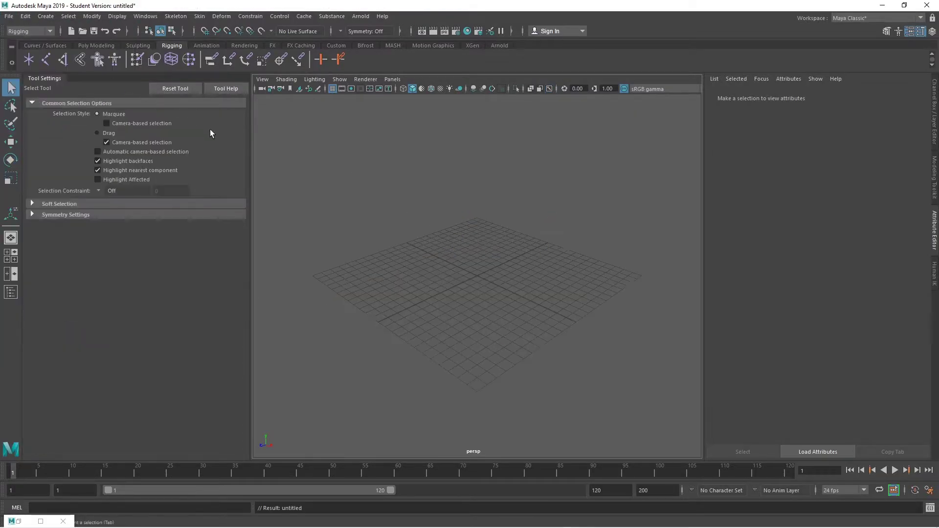
# Step: Import the Cat.ma example mesh from the Content Browser
pyautogui.click(145, 16)
pyautogui.moveTo(177, 51)
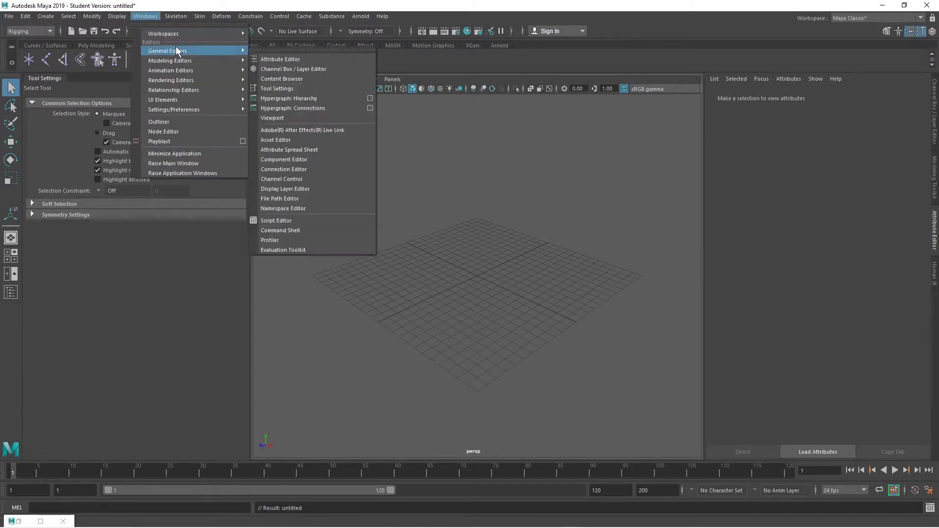
pyautogui.click(287, 77)
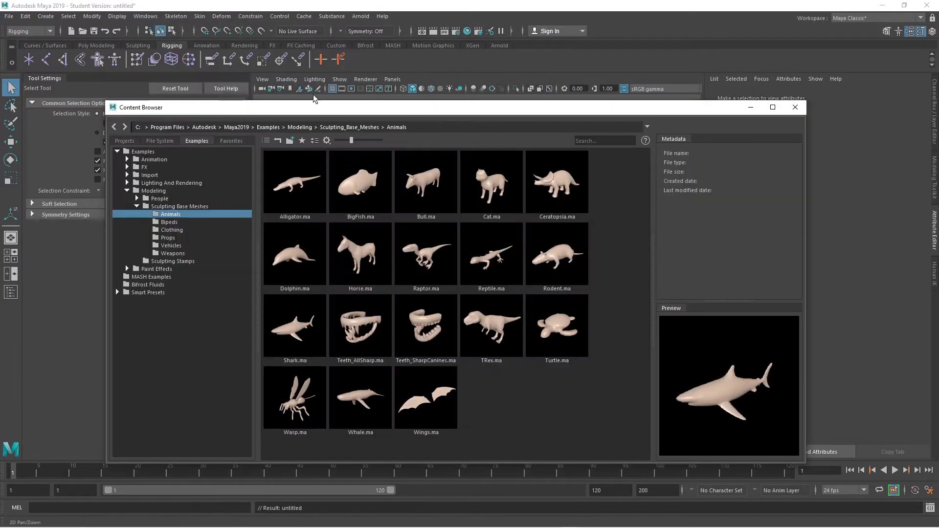
pyautogui.click(504, 180)
pyautogui.rightClick(509, 179)
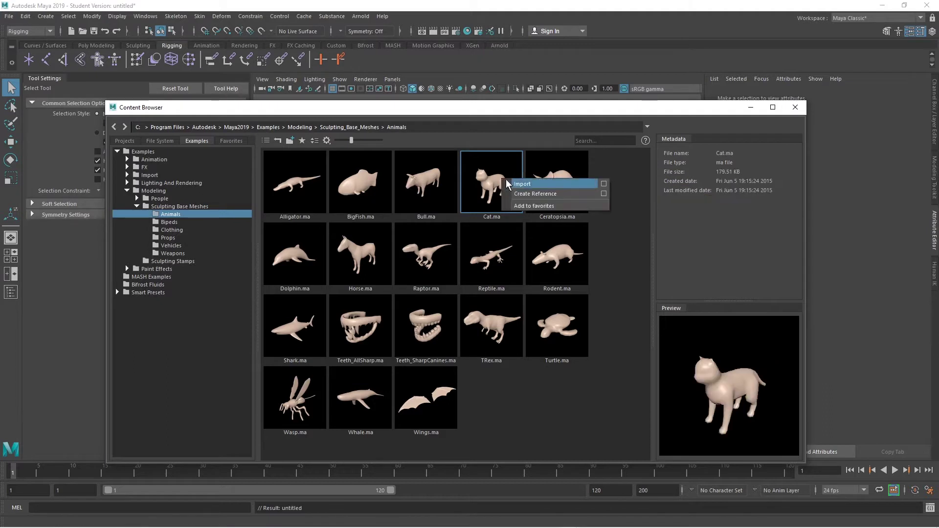
pyautogui.click(511, 184)
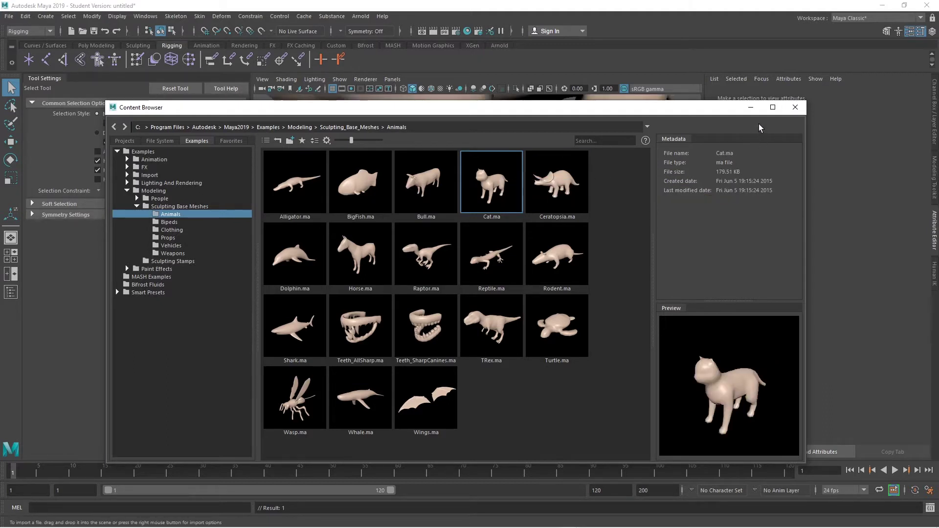
# Step: Close the Content Browser, frame the cat and turn on X-Ray Joints
pyautogui.click(795, 107)
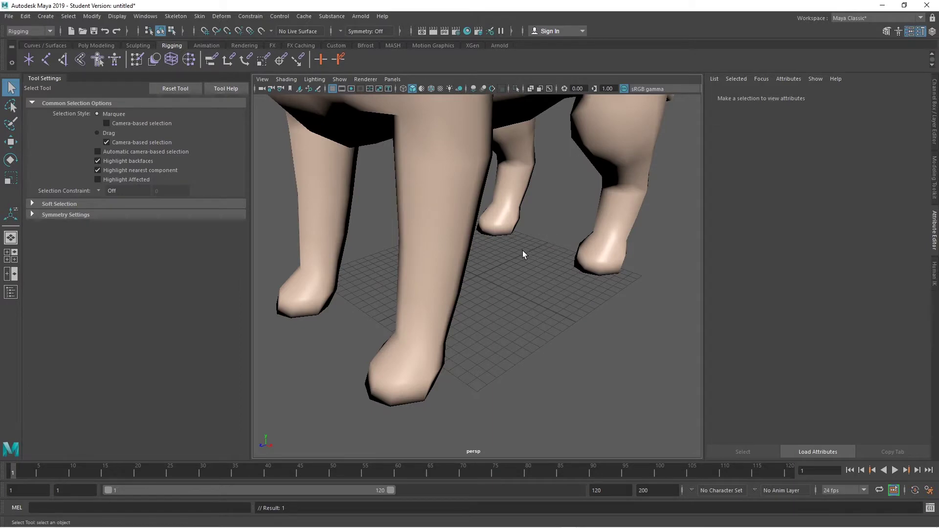
pyautogui.press('f')
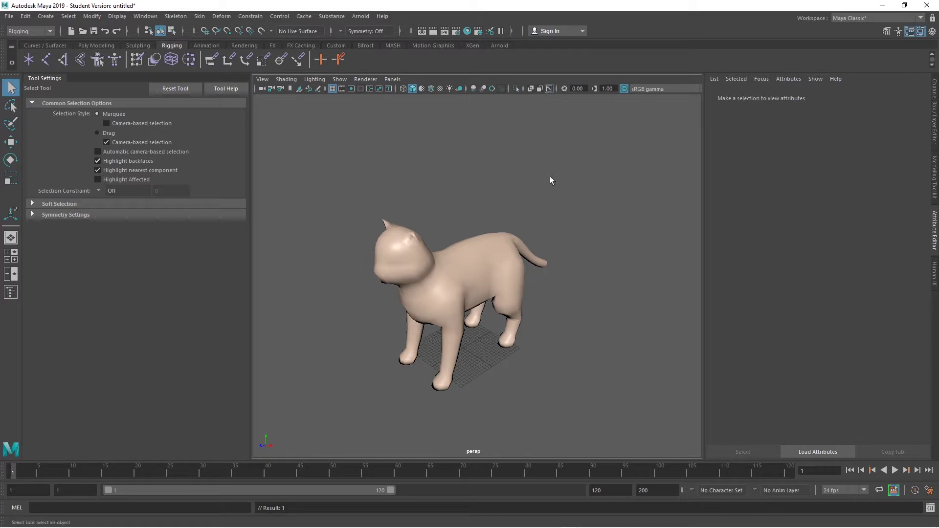
pyautogui.click(550, 90)
pyautogui.moveTo(558, 186)
pyautogui.keyDown('alt'); pyautogui.mouseDown()
pyautogui.moveTo(557, 205)
pyautogui.moveTo(547, 198)
pyautogui.mouseUp(); pyautogui.keyUp('alt')
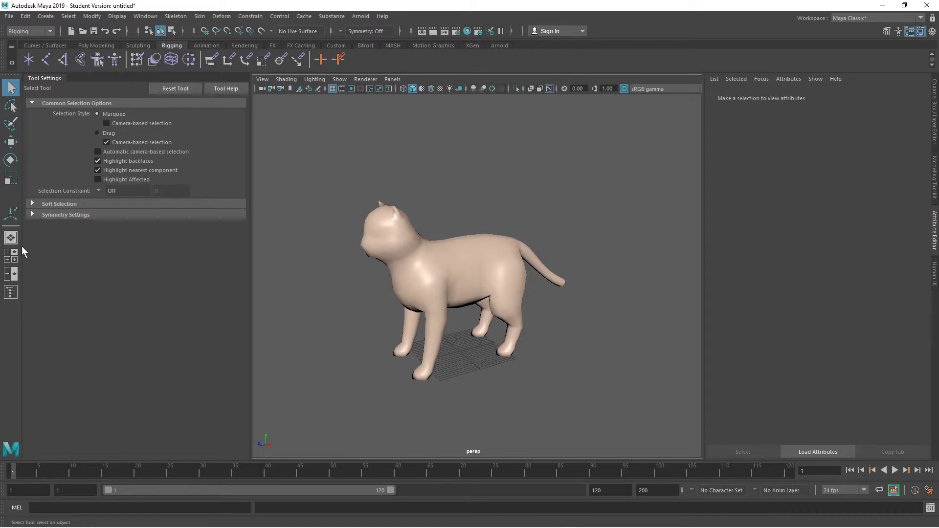
# Step: Close Tool Settings, frame the cat in four views, maximize the side view, and return to Chrome
pyautogui.rightClick(54, 80)
pyautogui.click(75, 116)
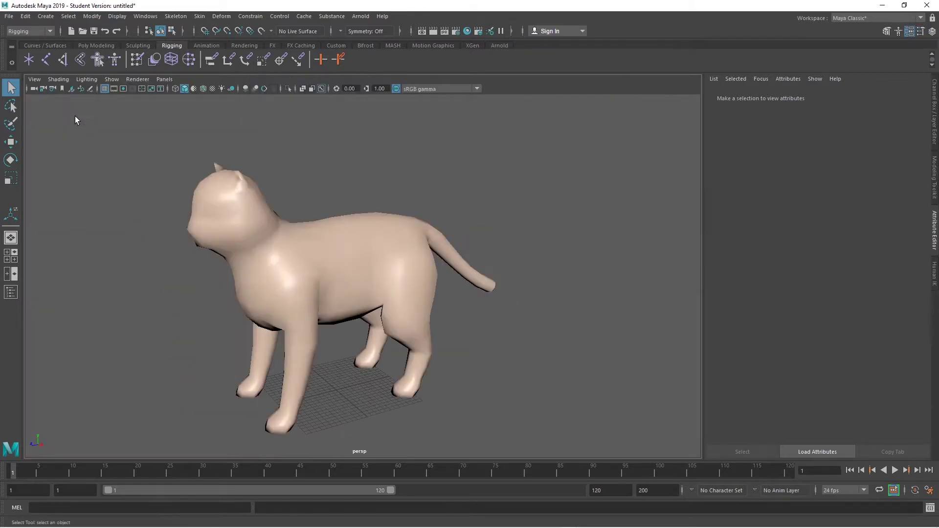
pyautogui.click(14, 254)
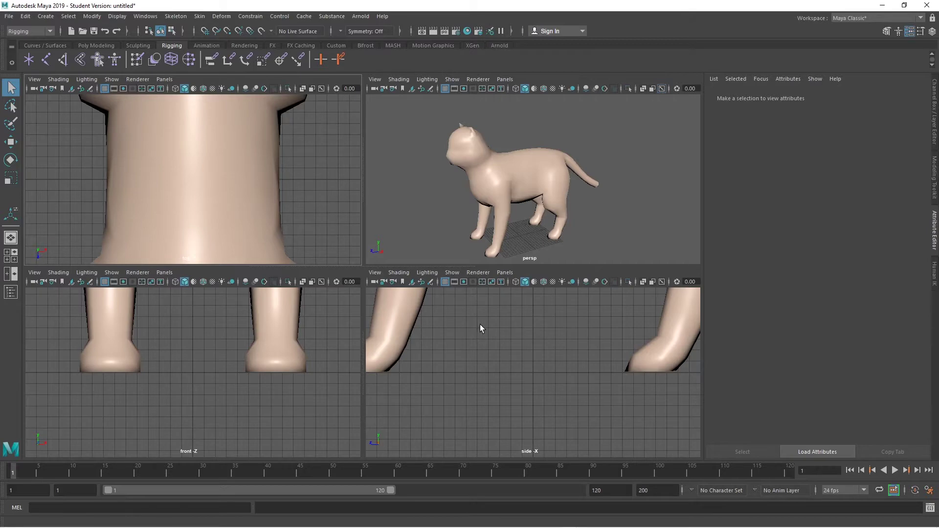
pyautogui.hotkey('shift', 'a')
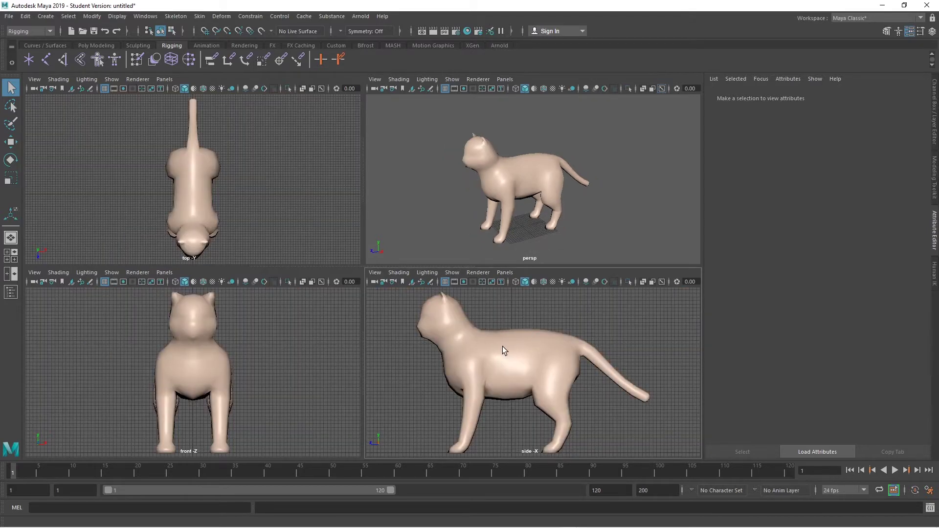
pyautogui.press('space')
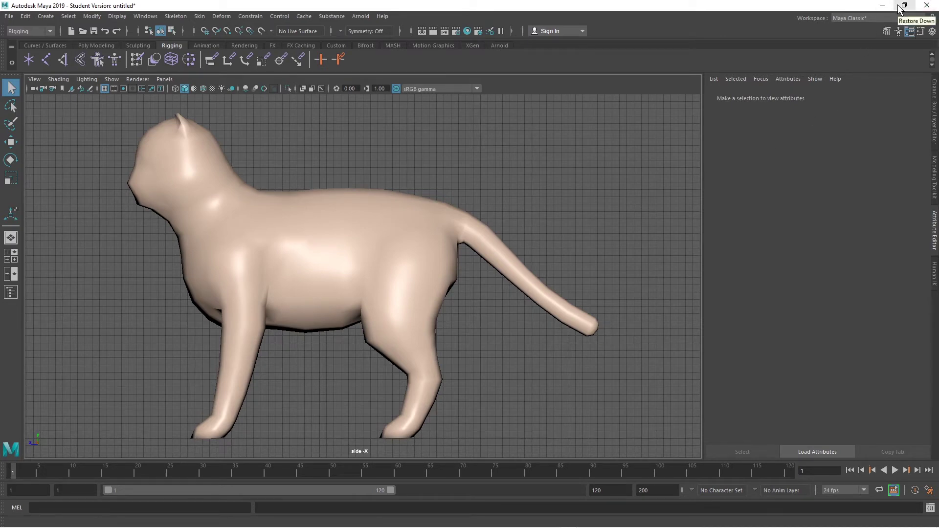
pyautogui.hotkey('alt', 'Tab')
pyautogui.hotkey('alt', 'Tab')
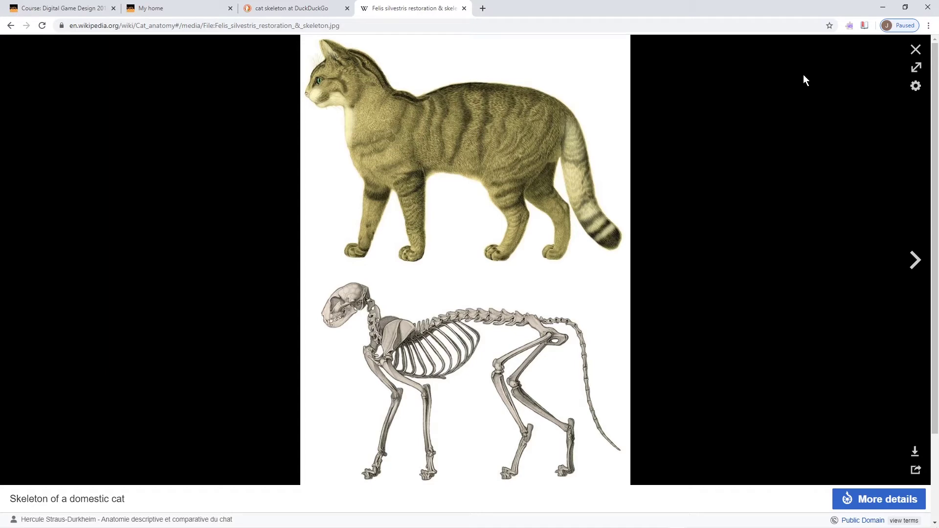
# Step: Restore down the Chrome reference window and drag it aside to uncover Maya
pyautogui.click(906, 9)
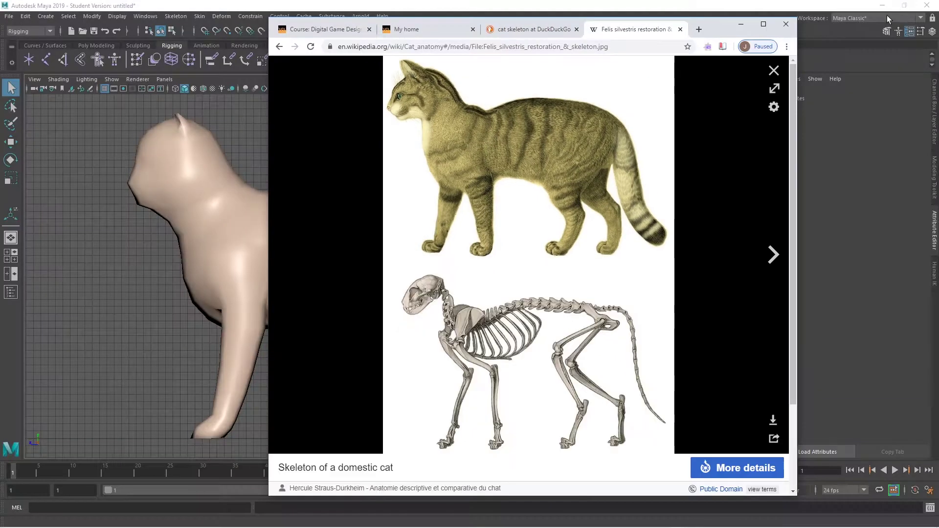
pyautogui.moveTo(717, 26); pyautogui.dragTo(0, 78)
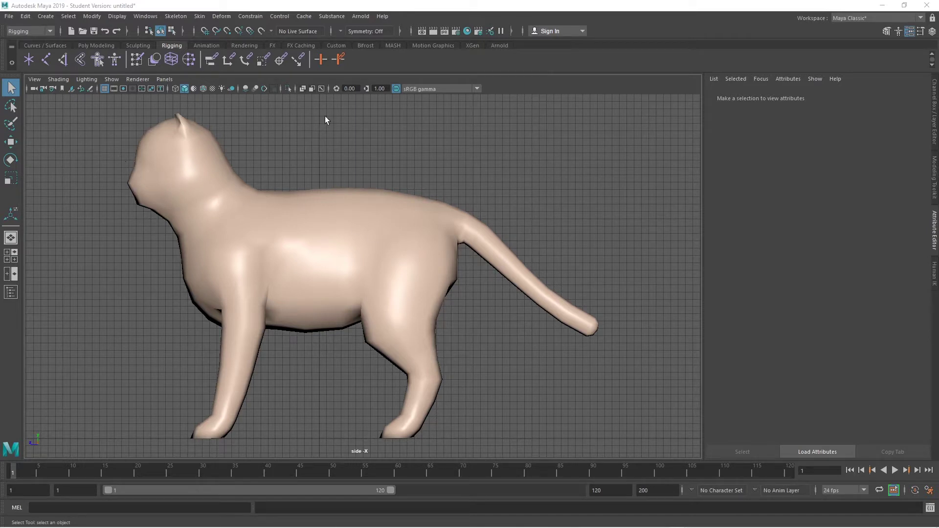
# Step: With X-Ray Joints on, place three joints from the lower back to the tail base
pyautogui.click(321, 89)
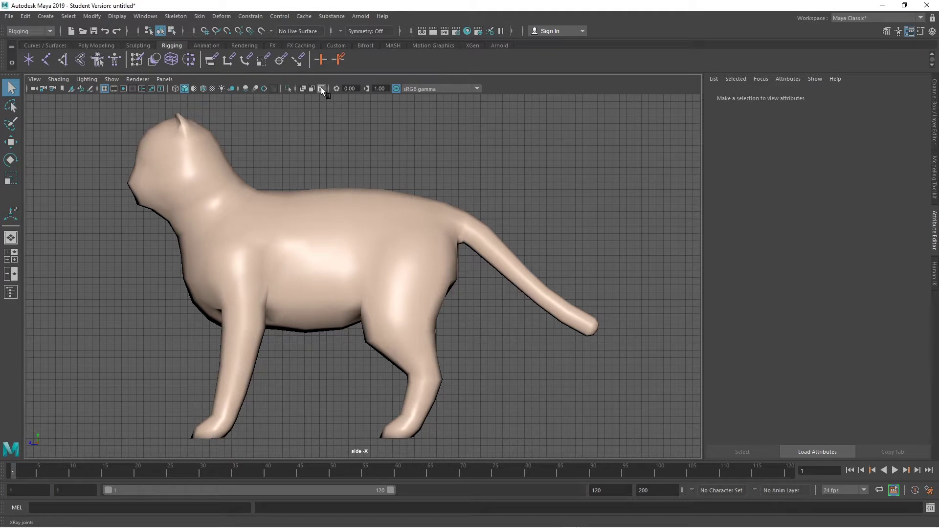
pyautogui.click(46, 57)
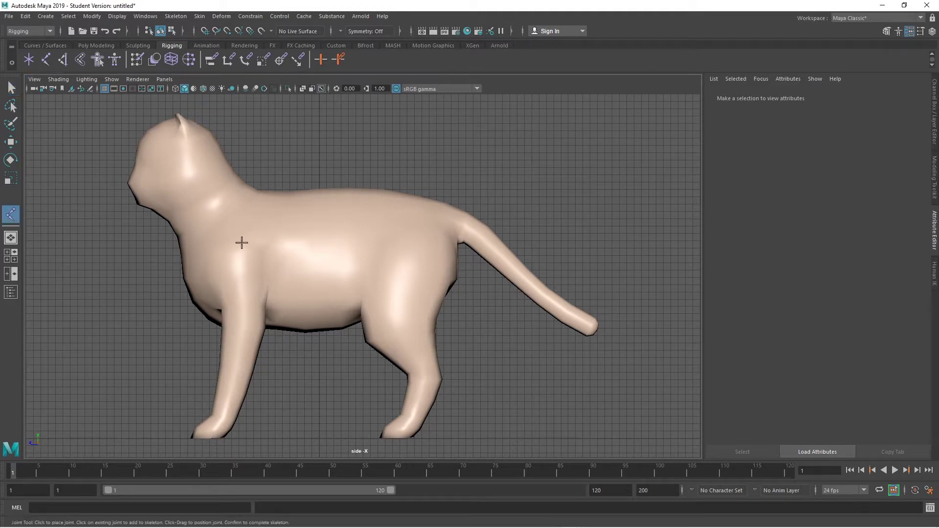
pyautogui.click(418, 210)
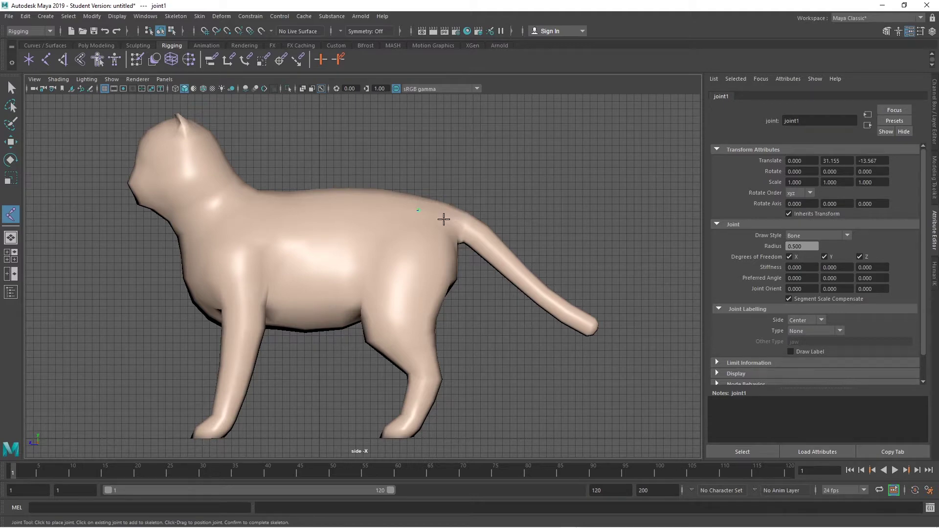
pyautogui.click(451, 216)
pyautogui.click(482, 237)
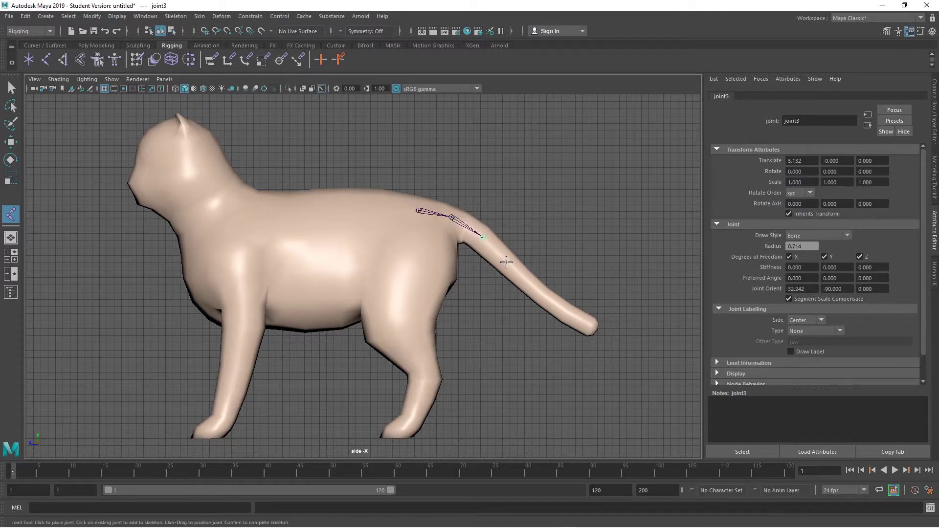
pyautogui.hotkey('ctrl', 'z')
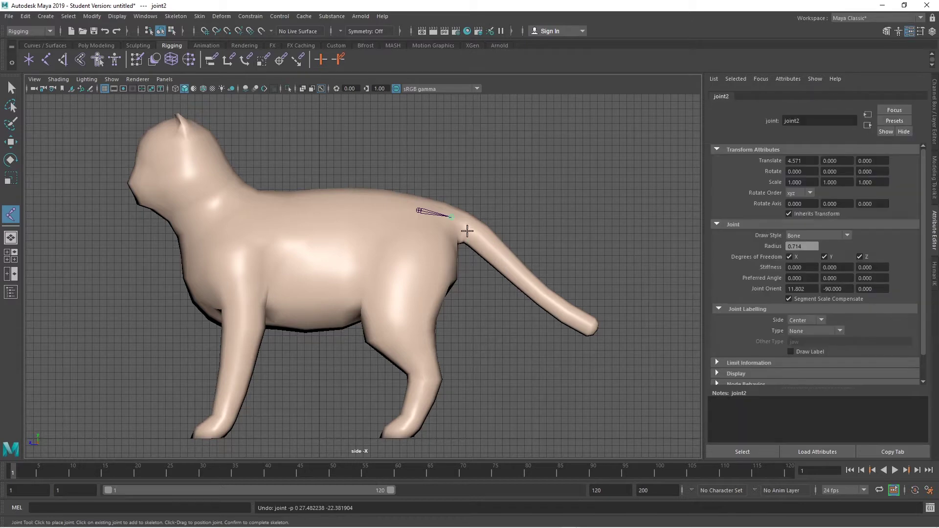
pyautogui.click(465, 225)
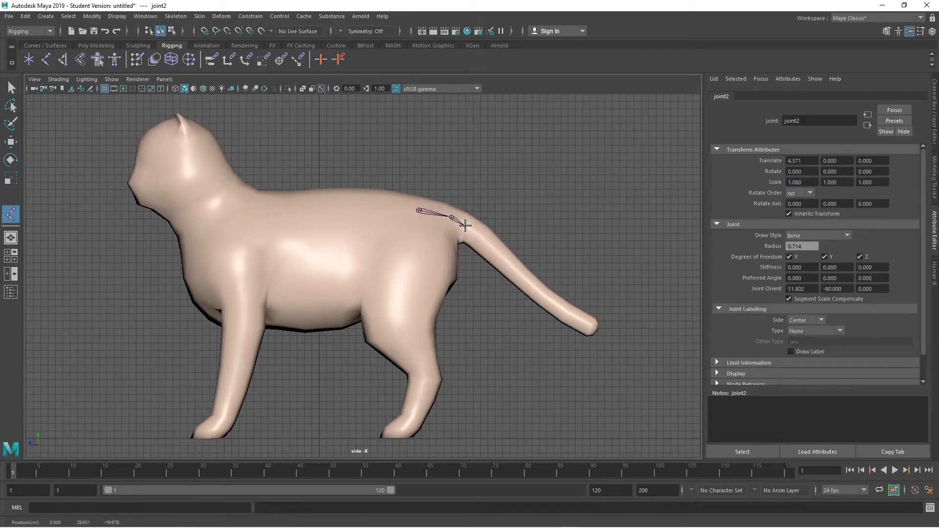
# Step: Continue with five joints down the tail to its tip, completing the eight-joint chain
pyautogui.click(490, 246)
pyautogui.click(513, 271)
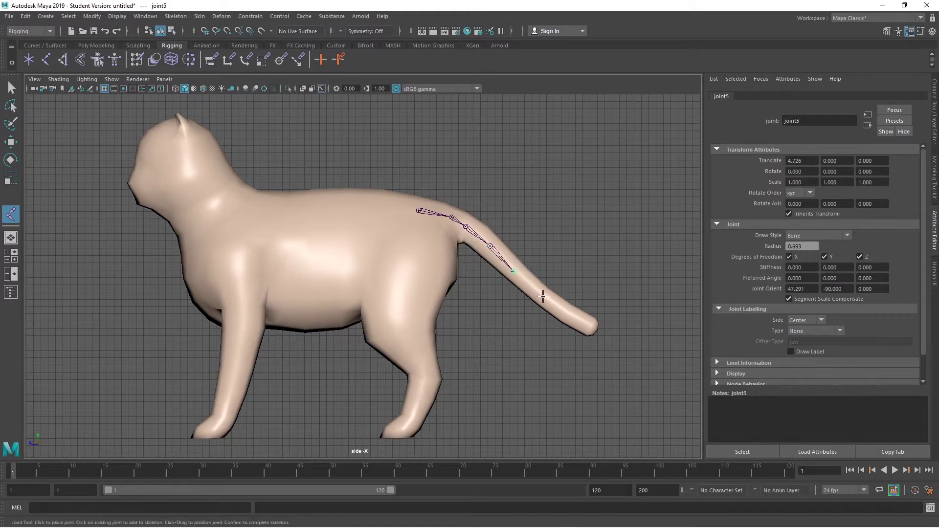
pyautogui.click(543, 297)
pyautogui.click(568, 314)
pyautogui.click(591, 325)
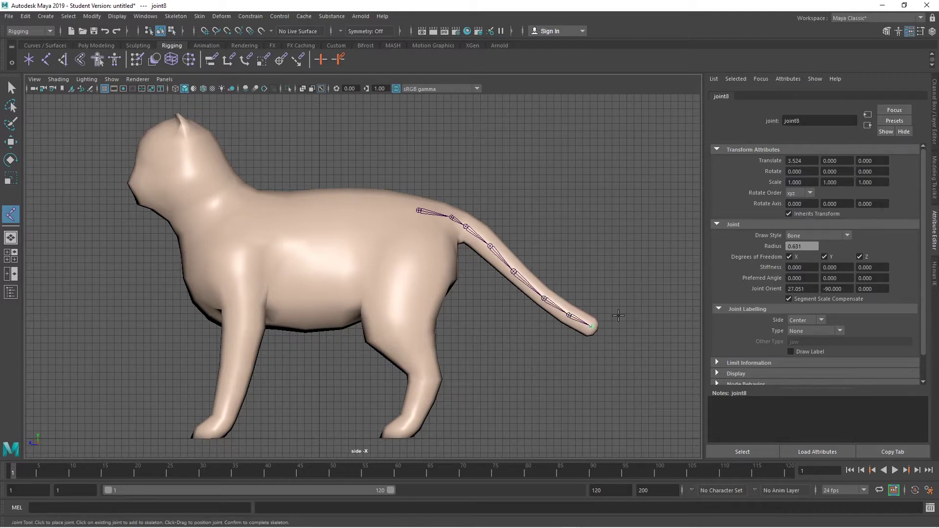
pyautogui.press('q')
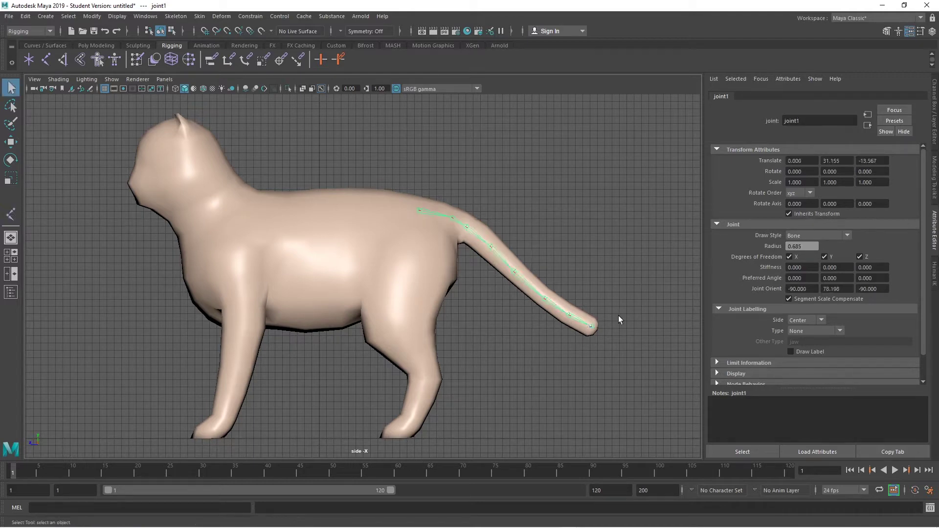
# Step: Extend the chain from the tail root with nine joints along the spine and neck into the head
pyautogui.click(46, 60)
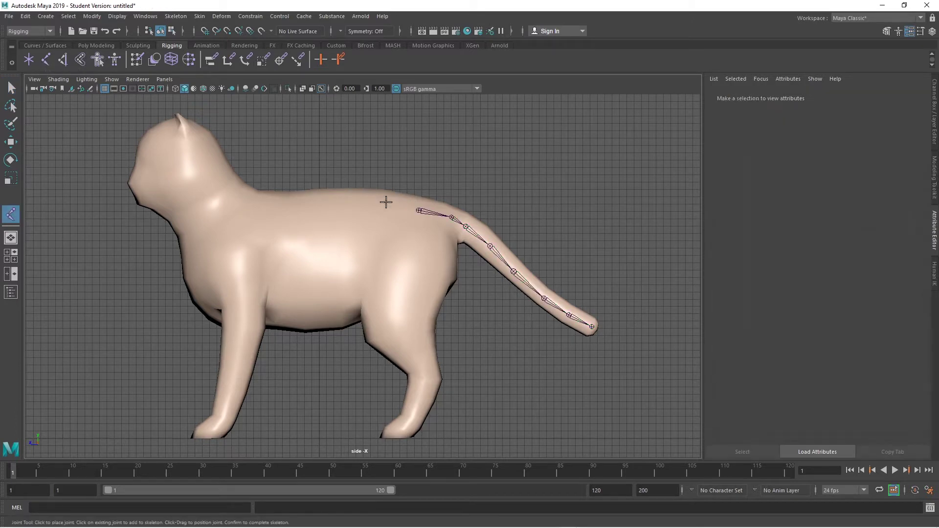
pyautogui.click(418, 210)
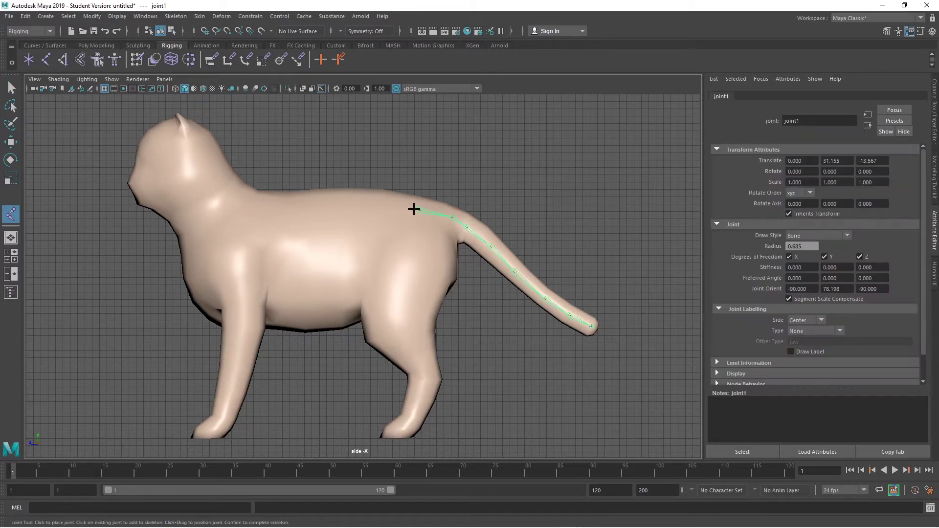
pyautogui.click(386, 202)
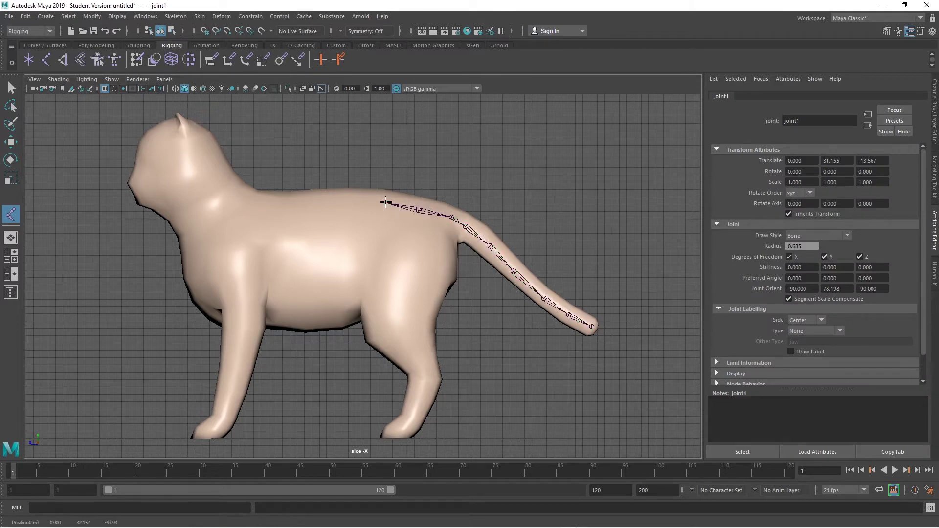
pyautogui.click(353, 202)
pyautogui.click(315, 203)
pyautogui.click(277, 207)
pyautogui.click(252, 203)
pyautogui.click(226, 191)
pyautogui.click(208, 169)
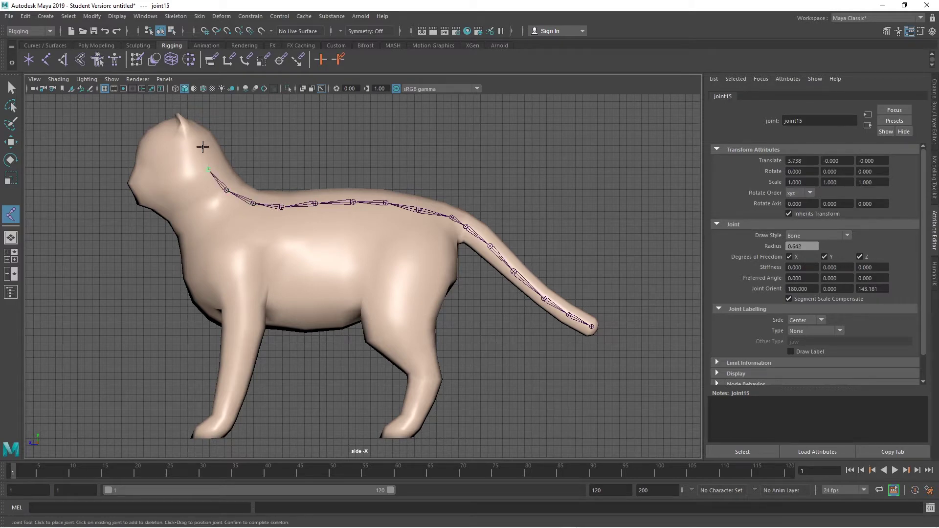
pyautogui.click(203, 147)
pyautogui.click(187, 127)
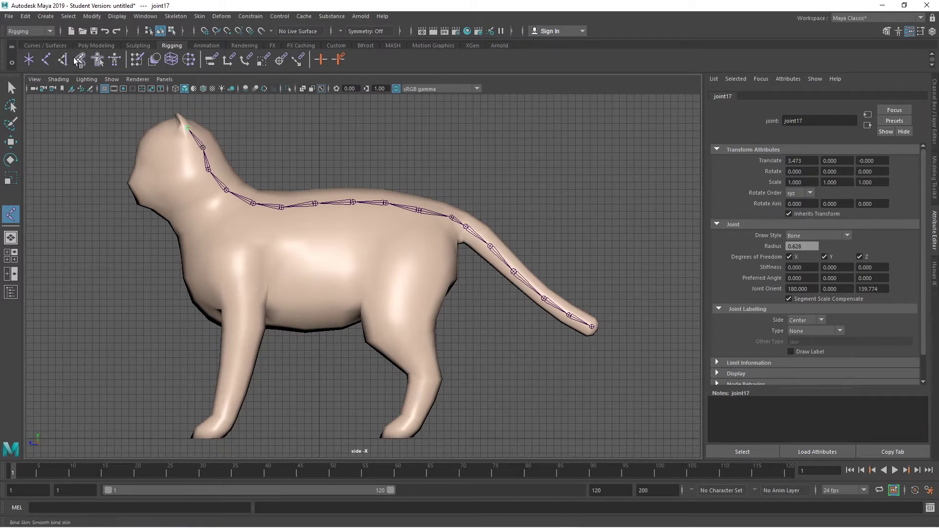
pyautogui.click(79, 60)
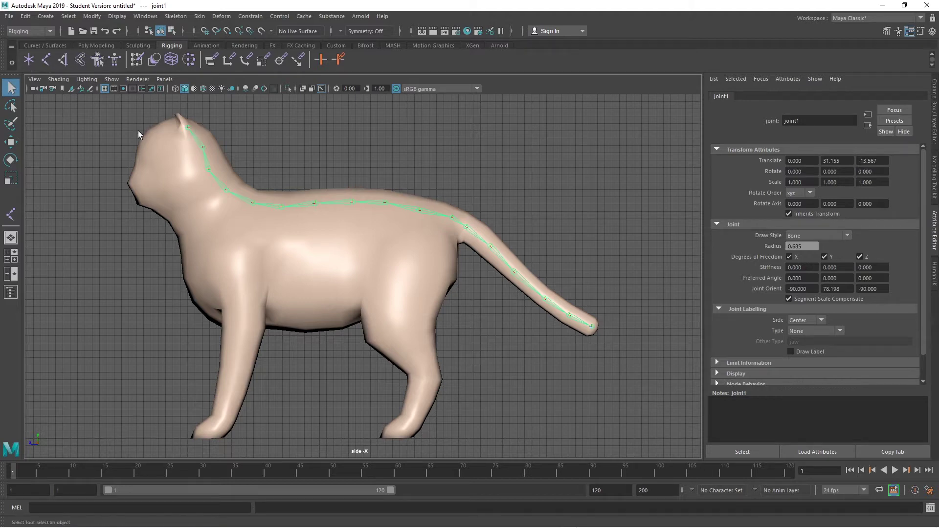
# Step: Branch a head bone from the neck joint forward to the front of the head
pyautogui.press('y')
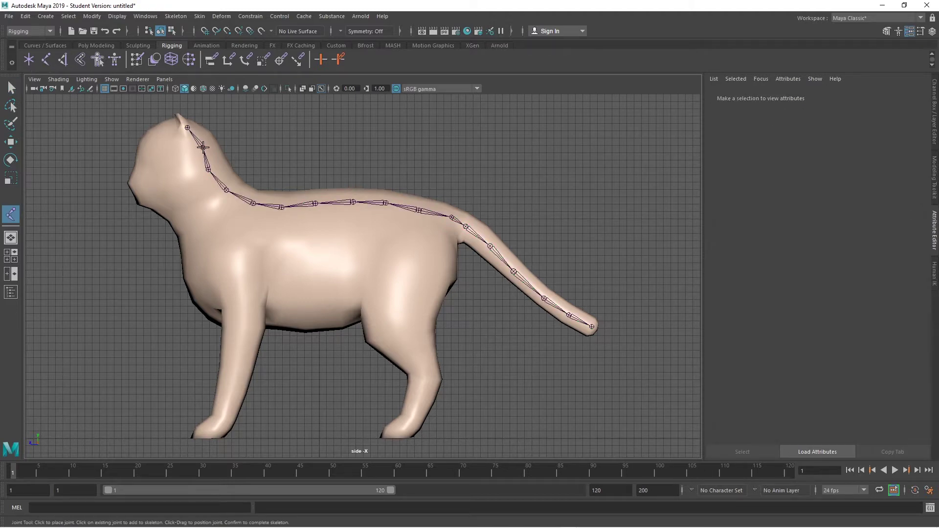
pyautogui.click(203, 146)
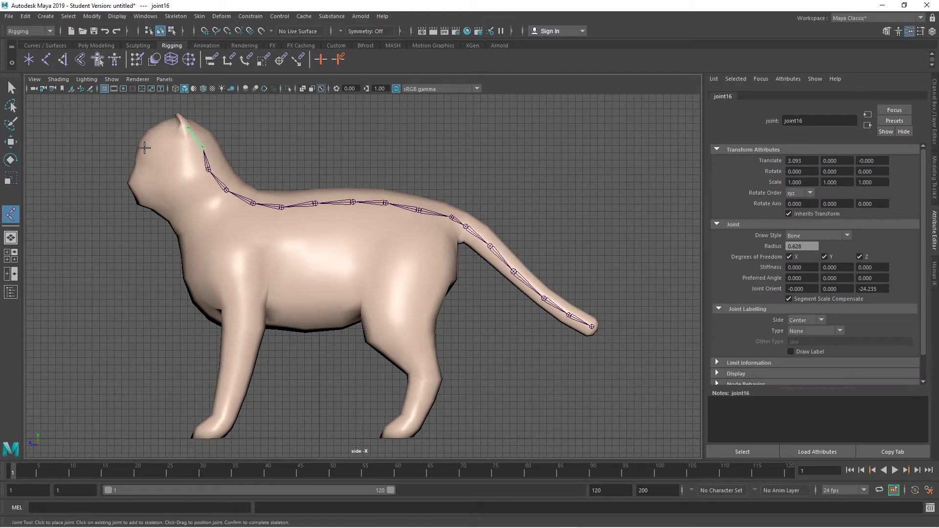
pyautogui.click(145, 148)
pyautogui.press('q')
# Step: Add a jaw branch from the neck joint with joints below the neck and at the chin
pyautogui.press('y')
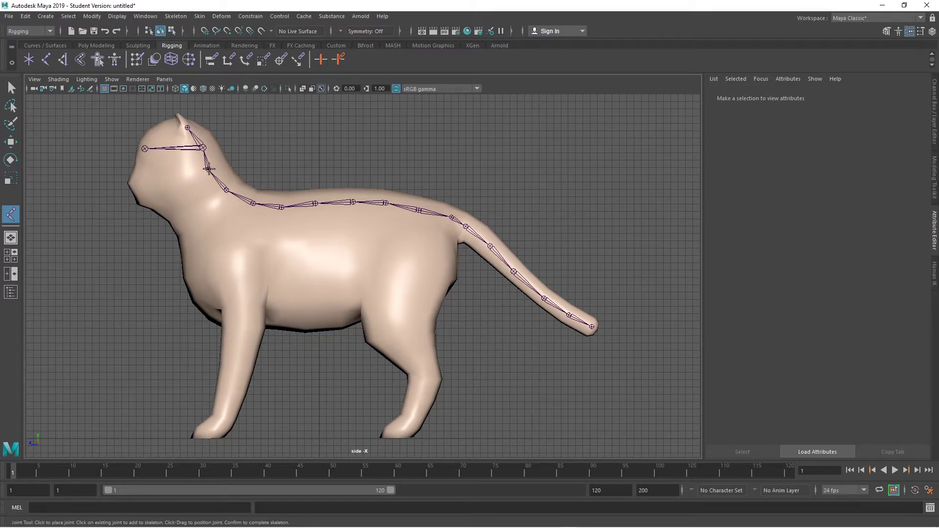
pyautogui.click(208, 169)
pyautogui.click(172, 188)
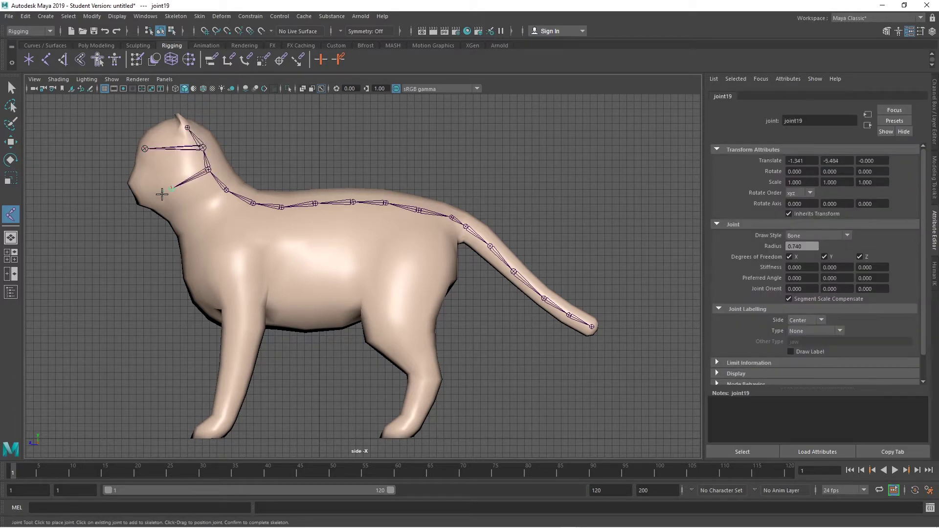
pyautogui.click(147, 203)
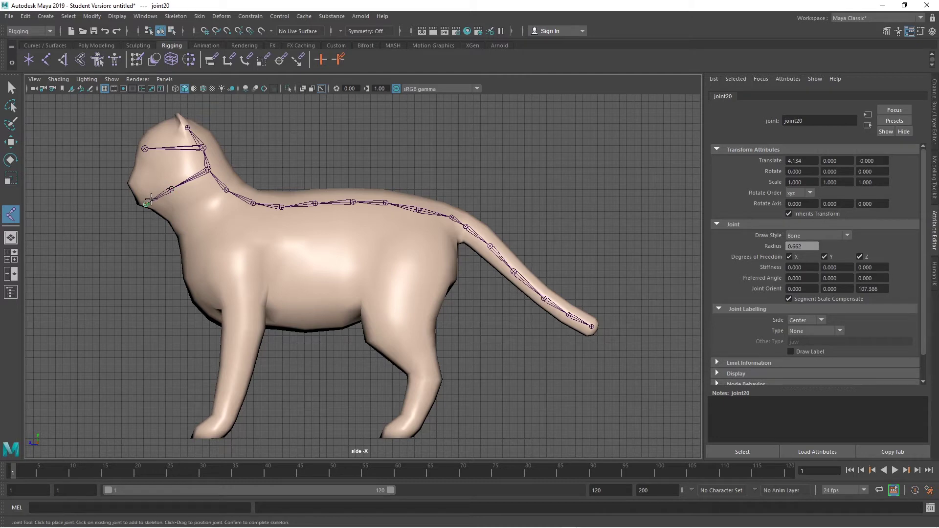
pyautogui.press('Return')
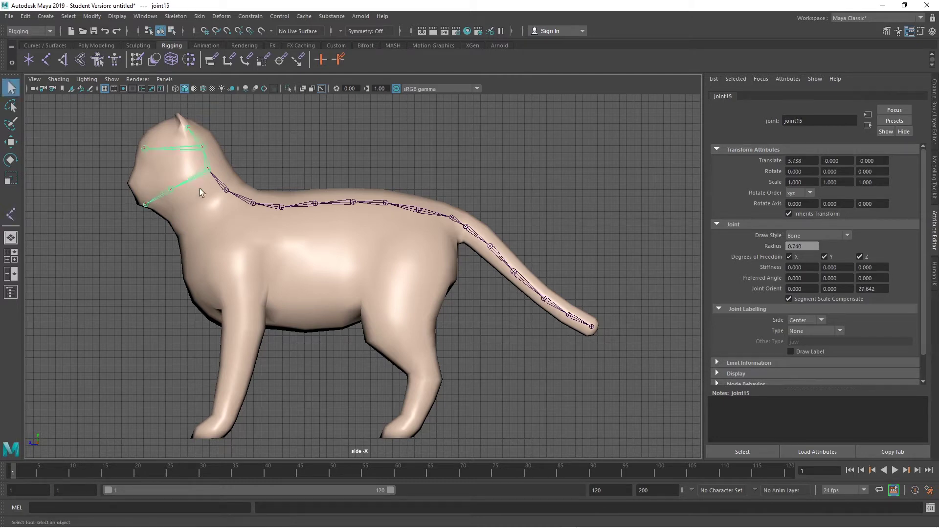
pyautogui.click(11, 214)
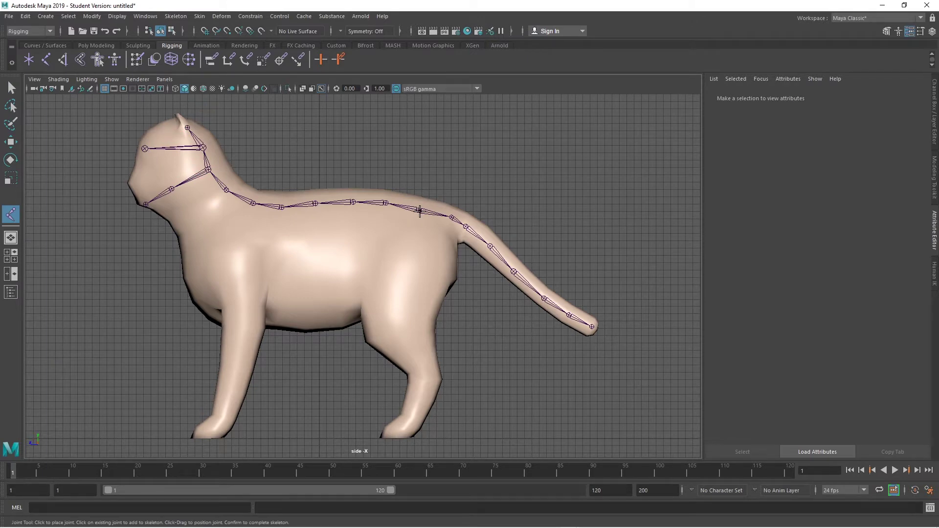
# Step: Start a new joint on the spine above the hips in a maximized top view with X-Ray Joints
pyautogui.click(419, 210)
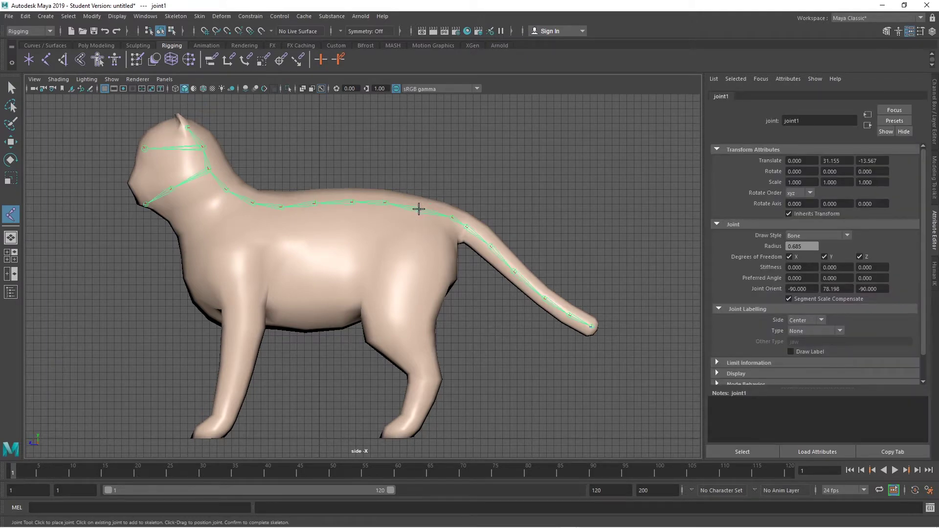
pyautogui.click(420, 210)
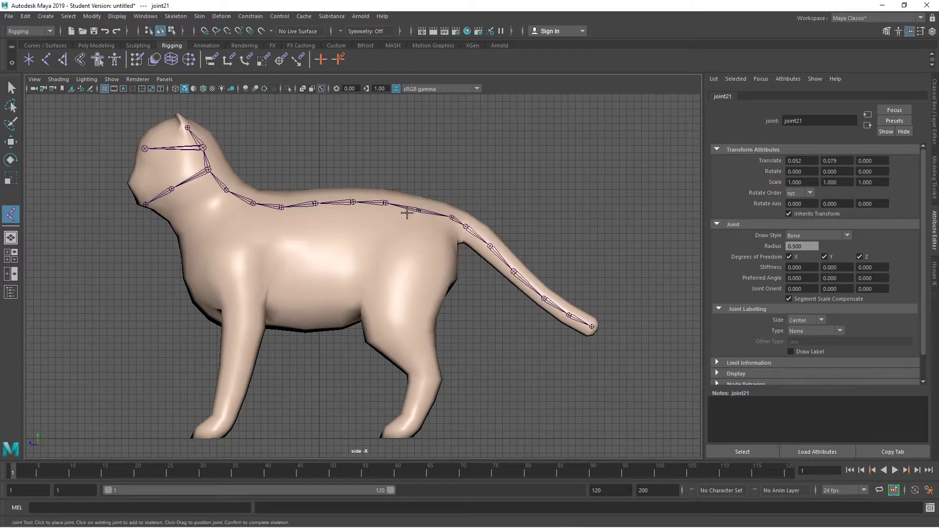
pyautogui.press('space')
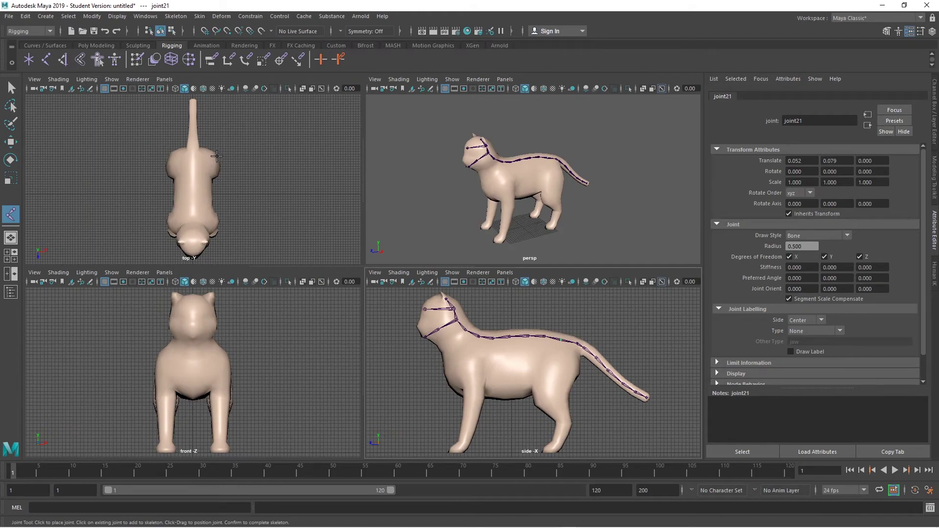
pyautogui.press('space')
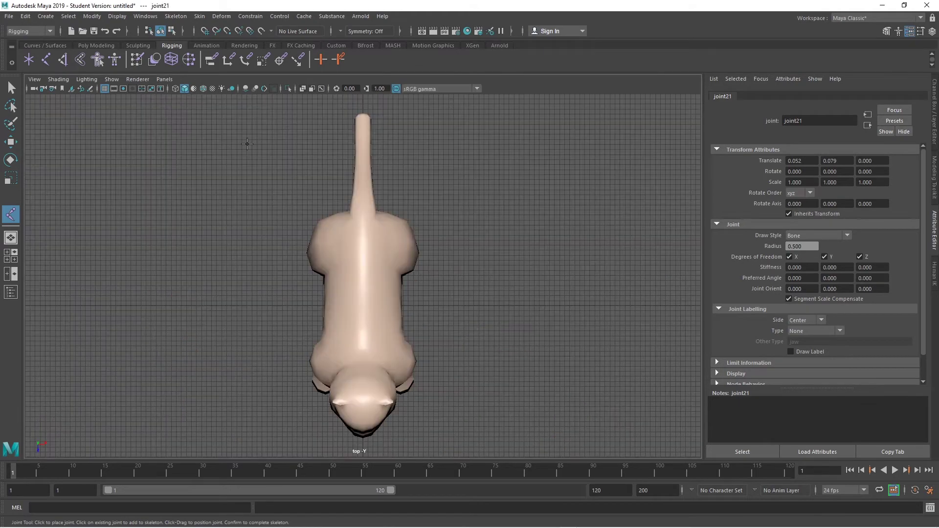
pyautogui.click(320, 89)
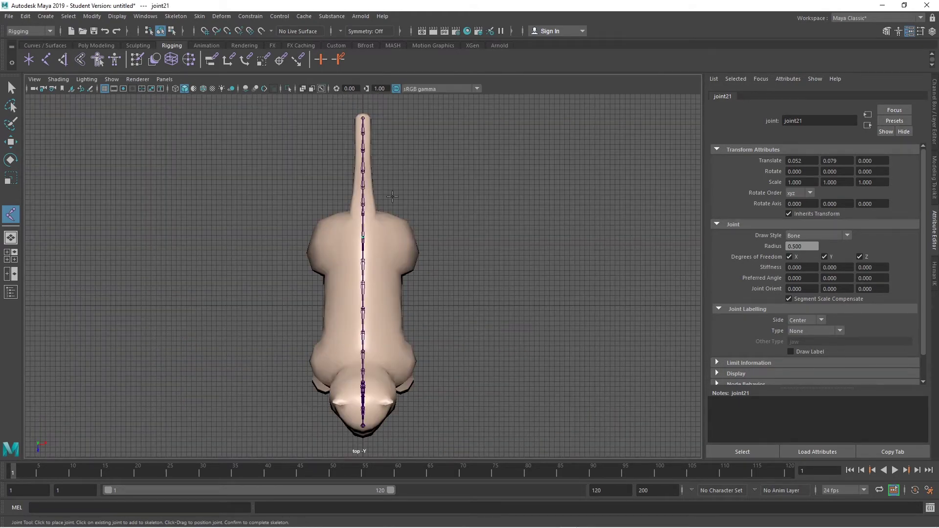
# Step: Branch two hip joints sideways from the spine out to the body's edge
pyautogui.click(403, 261)
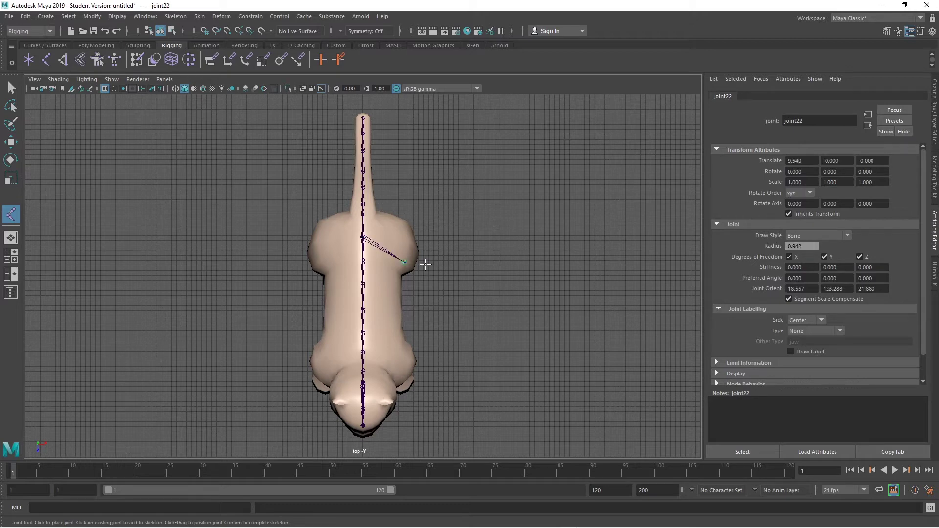
pyautogui.hotkey('ctrl', 'z')
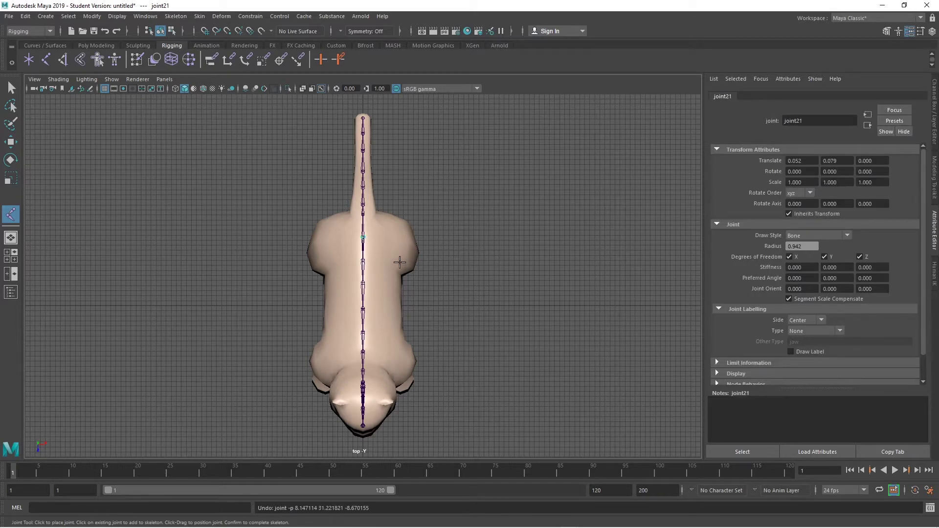
pyautogui.click(374, 241)
pyautogui.click(407, 263)
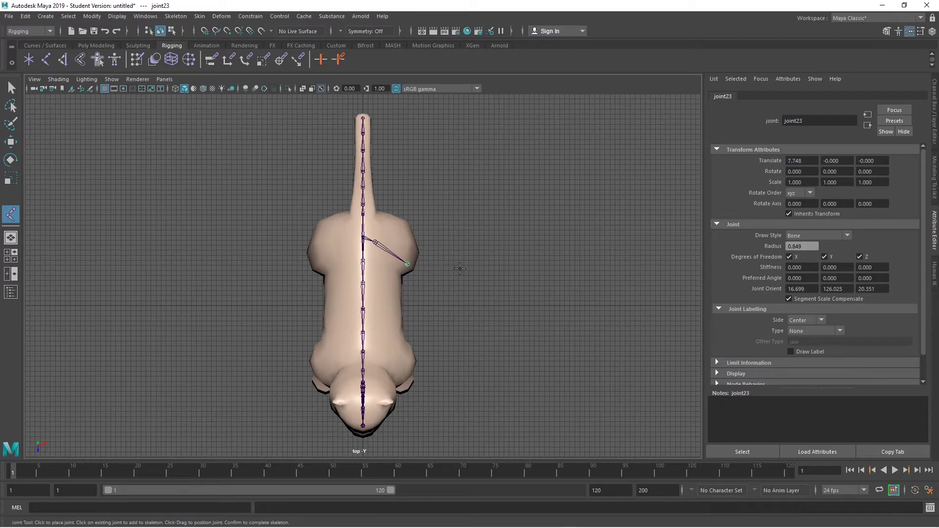
# Step: Back in four views, move the outer hip joint down into the body
pyautogui.press('space')
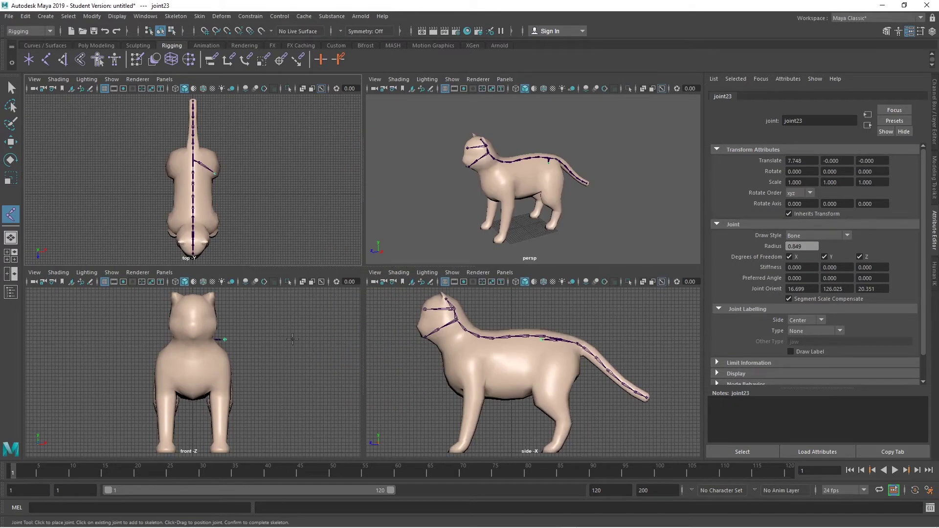
pyautogui.click(11, 142)
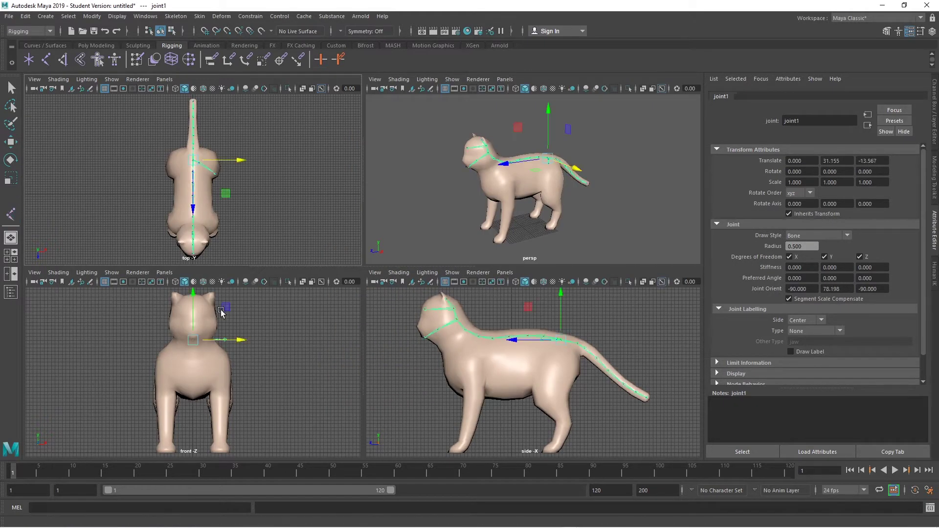
pyautogui.moveTo(191, 292); pyautogui.dragTo(238, 307)
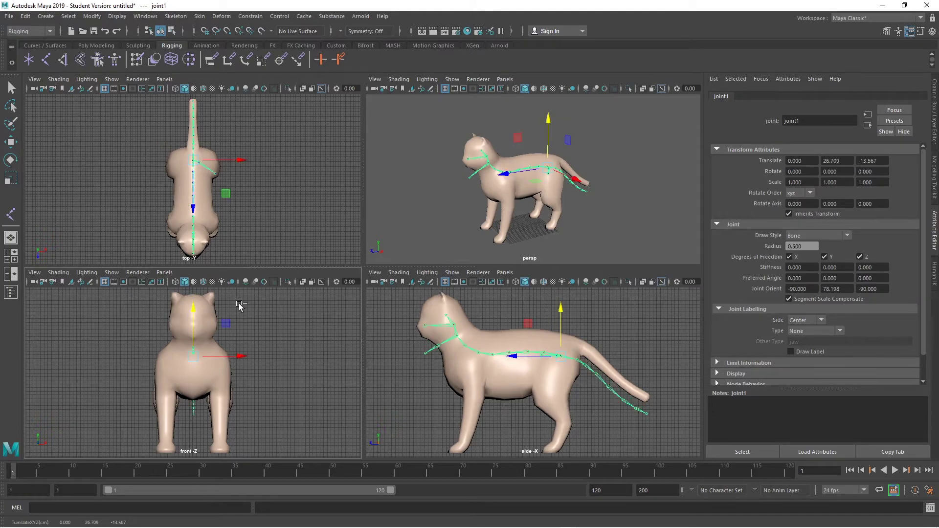
pyautogui.hotkey('ctrl', 'z')
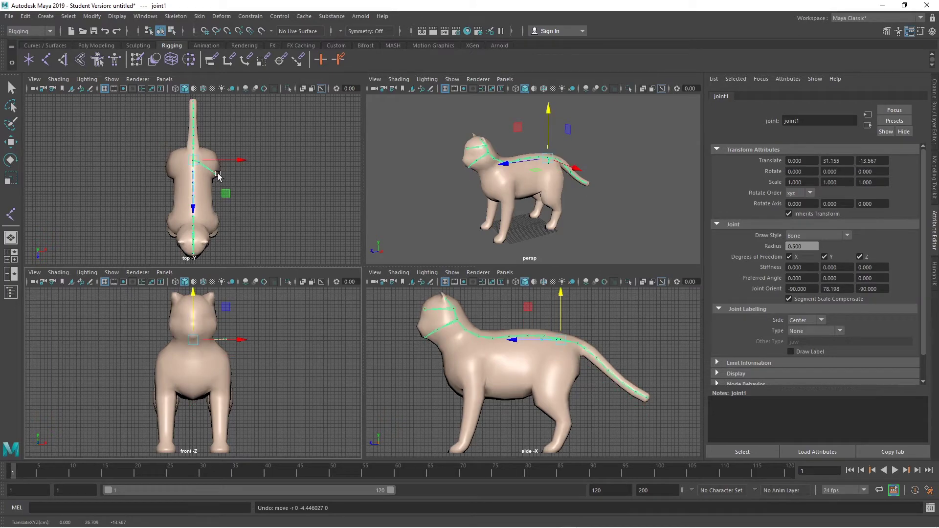
pyautogui.click(217, 174)
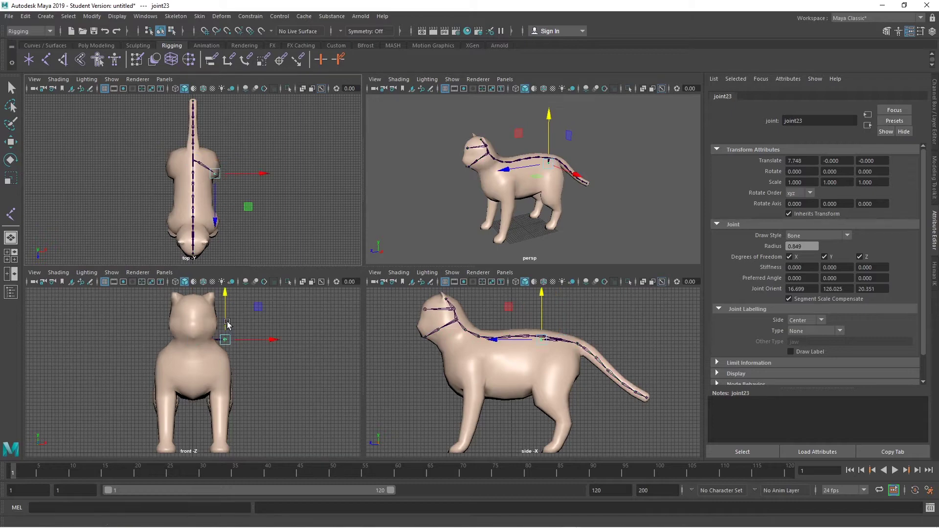
pyautogui.moveTo(225, 293); pyautogui.dragTo(222, 317)
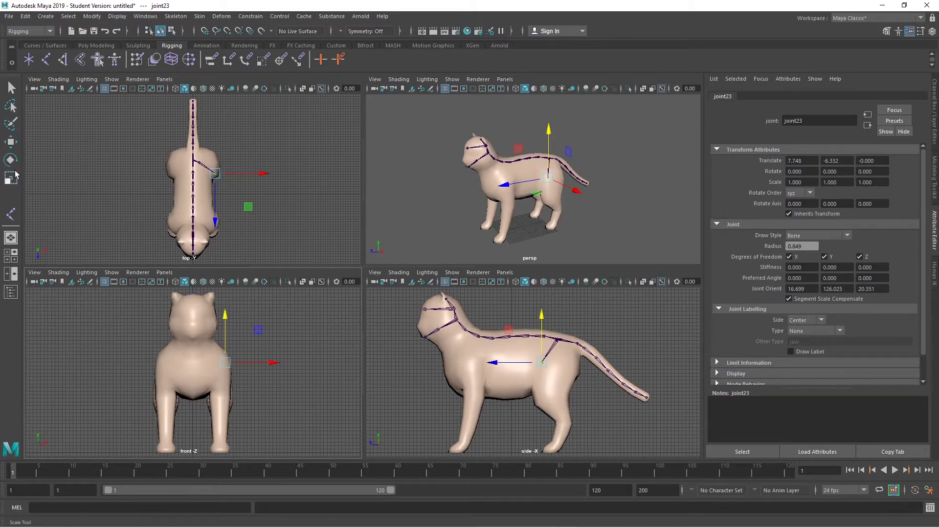
# Step: Build the rear leg from the hip through knee, lower leg, paw and toe, parented to the hip joint
pyautogui.click(46, 60)
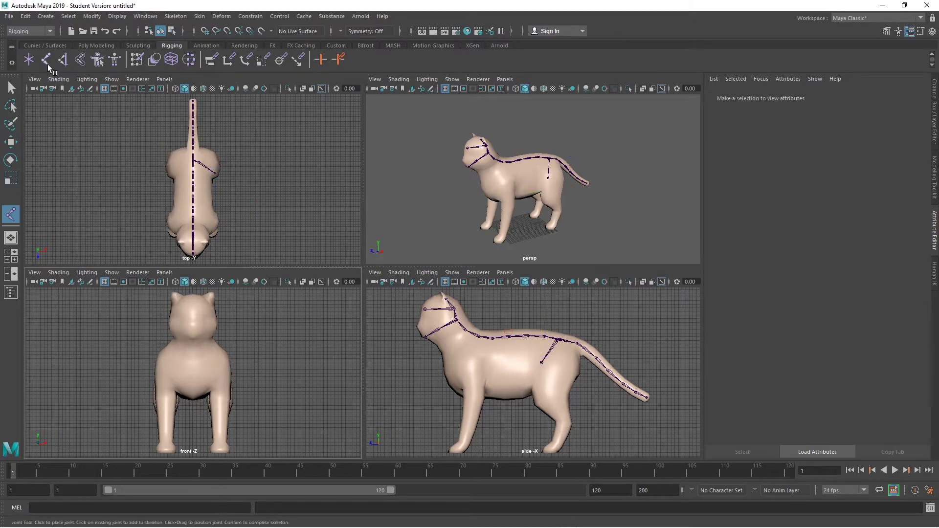
pyautogui.click(540, 362)
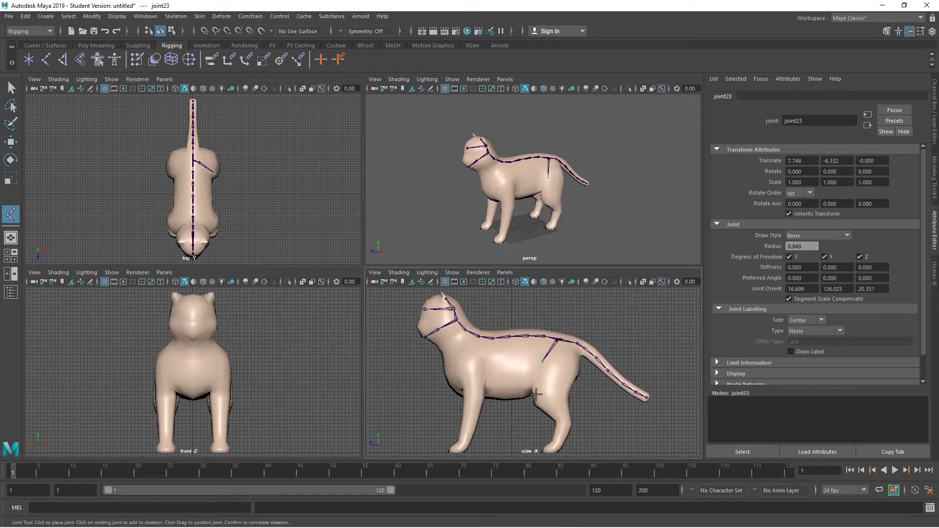
pyautogui.click(536, 394)
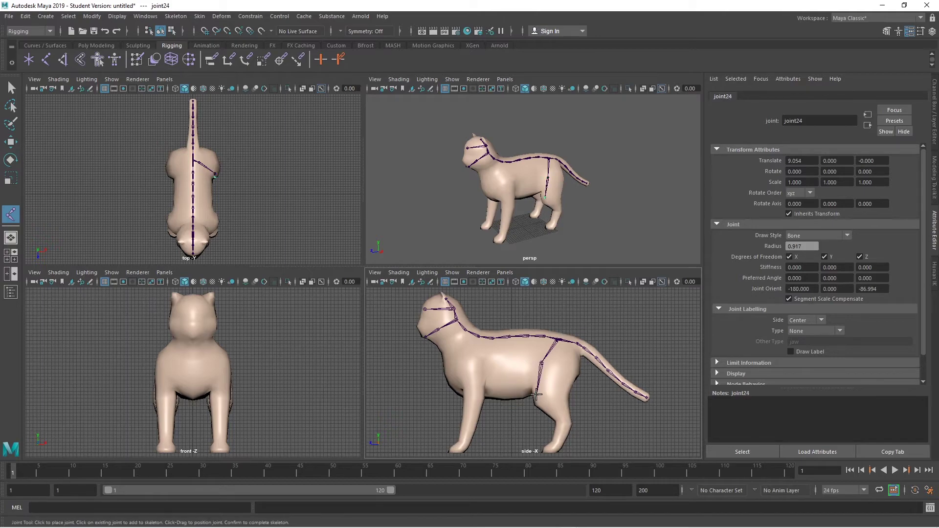
pyautogui.click(564, 421)
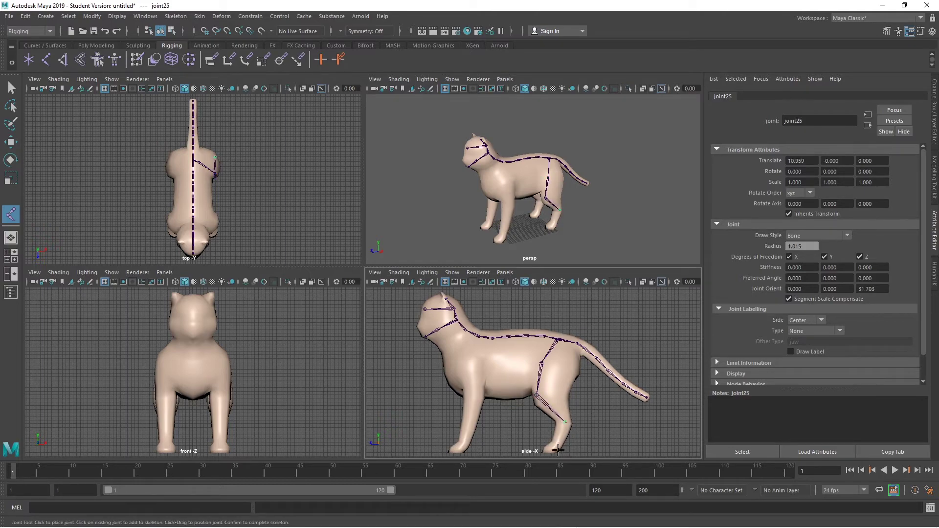
pyautogui.click(557, 450)
pyautogui.click(544, 450)
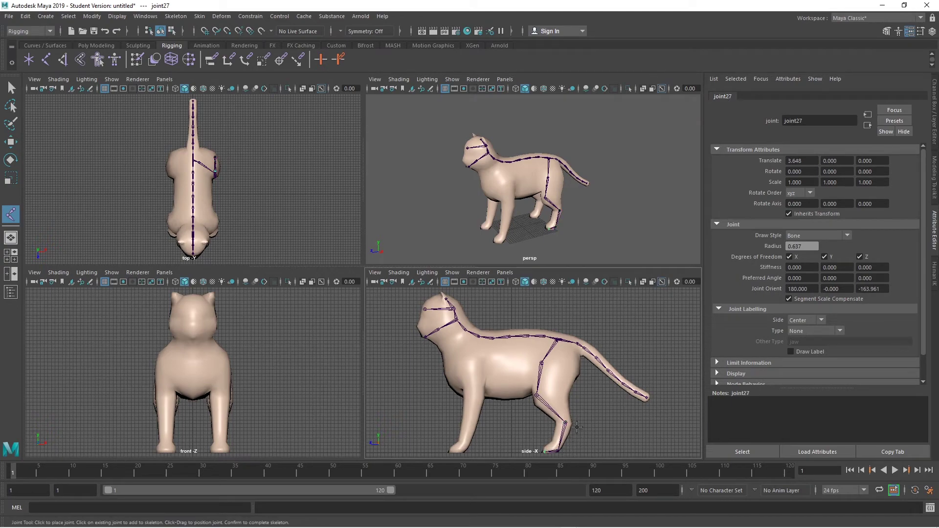
pyautogui.press('Return')
pyautogui.press('w')
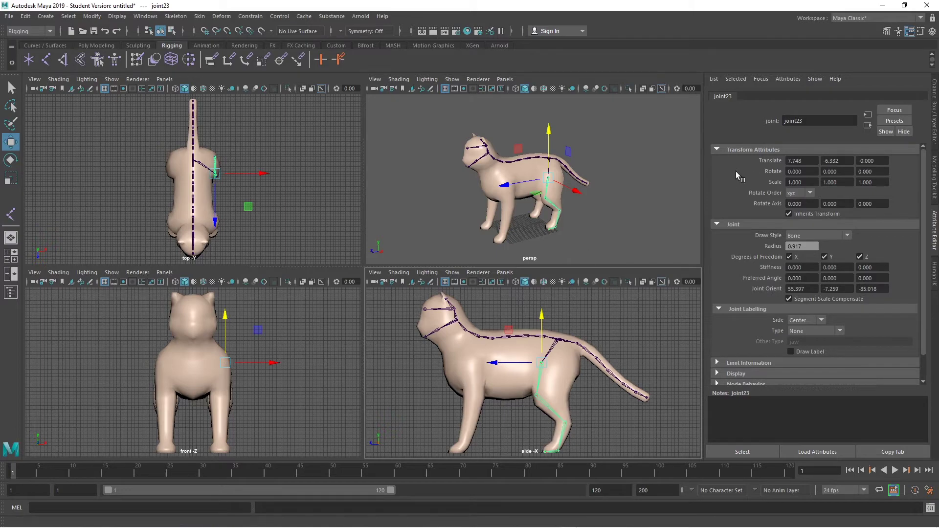
pyautogui.keyDown('shift'); pyautogui.click(557, 339); pyautogui.keyUp('shift')
pyautogui.press('p')
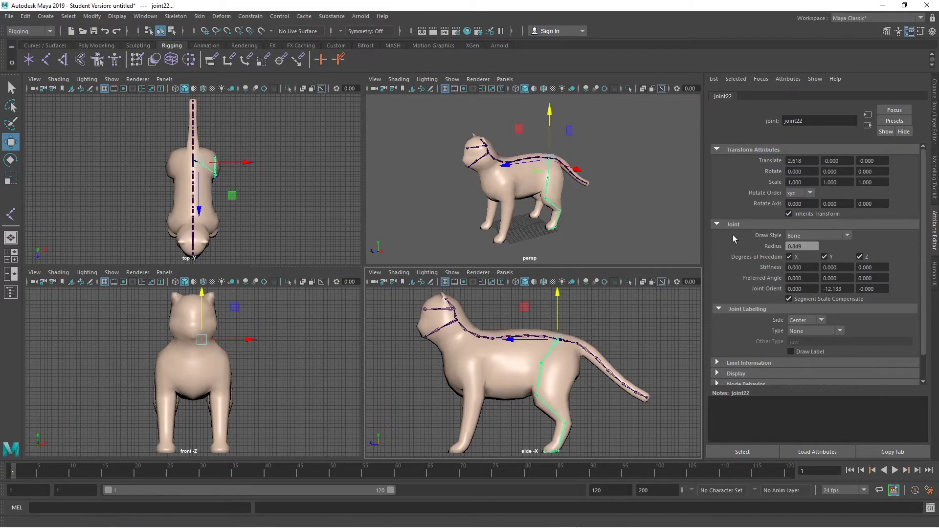
# Step: Rename joint22 to Left_rear_Leg
pyautogui.click(815, 120)
pyautogui.press('BackSpace')
pyautogui.write('Left rear Leg')
pyautogui.press('Return')
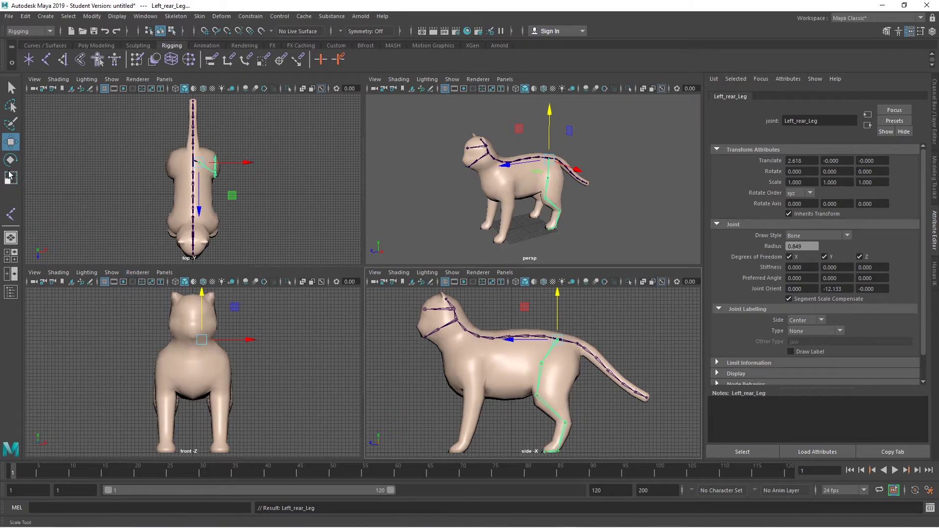
# Step: Place joint28 through joint32 from the neck joint down the front leg to the toe
pyautogui.click(10, 219)
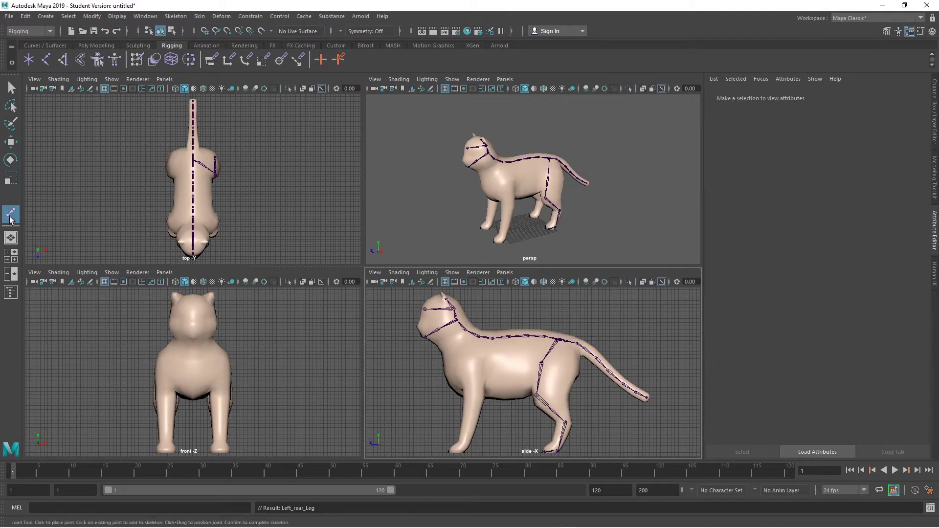
pyautogui.click(479, 334)
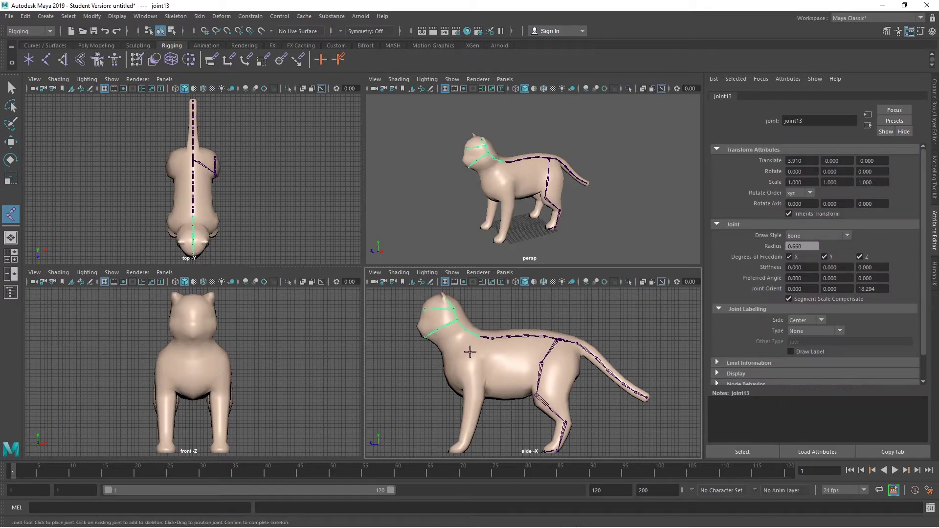
pyautogui.click(470, 358)
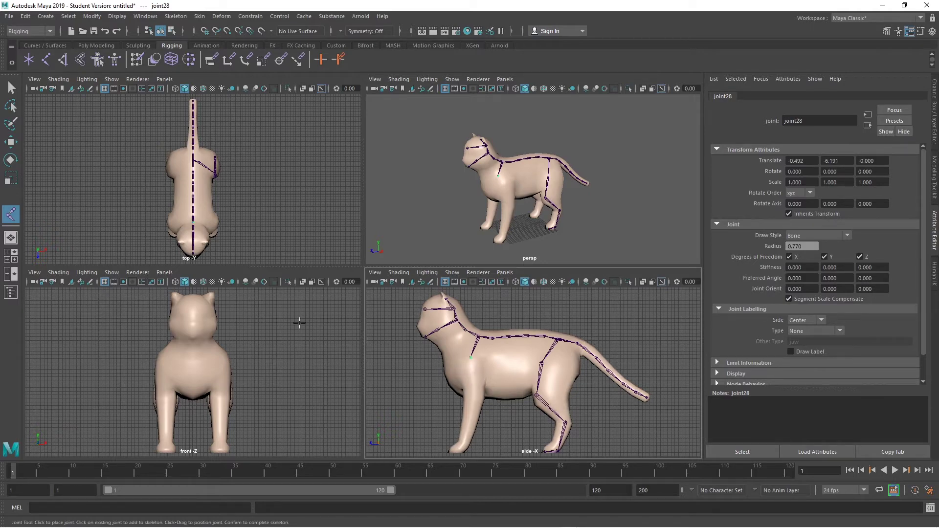
pyautogui.click(477, 399)
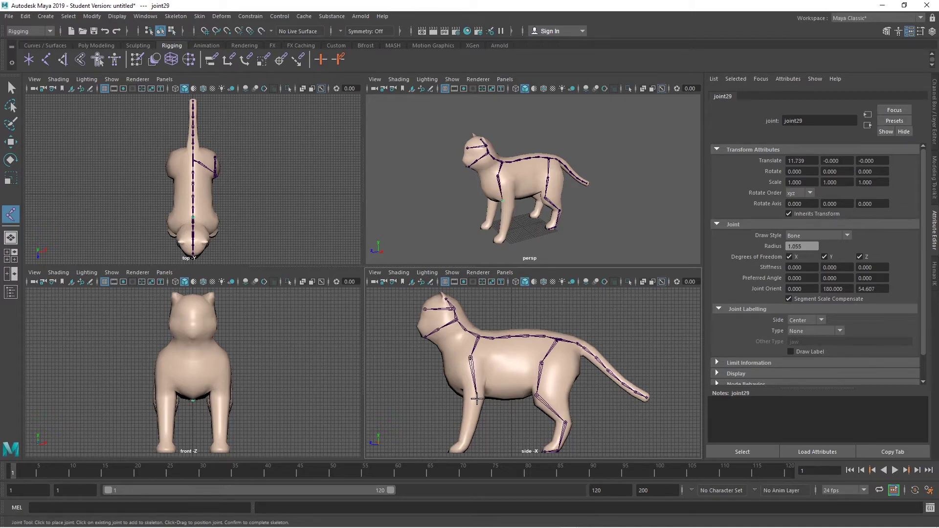
pyautogui.click(469, 436)
pyautogui.click(466, 449)
pyautogui.click(454, 449)
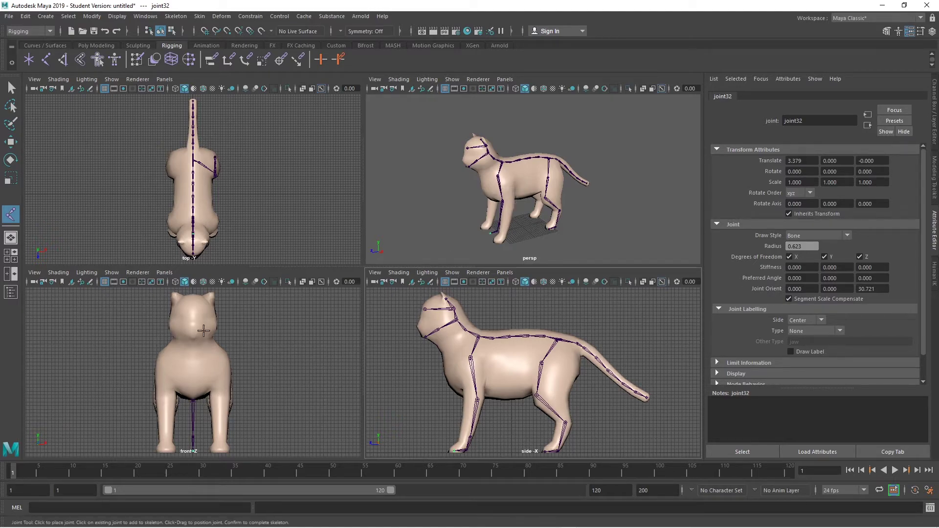
# Step: Move the joint28 front-leg chain along Z into the cat's left front leg
pyautogui.press('space')
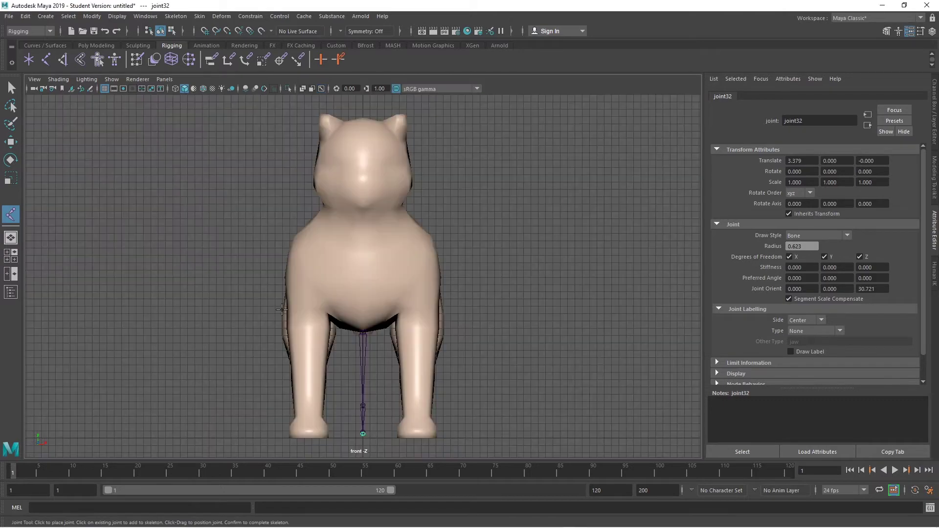
pyautogui.click(321, 88)
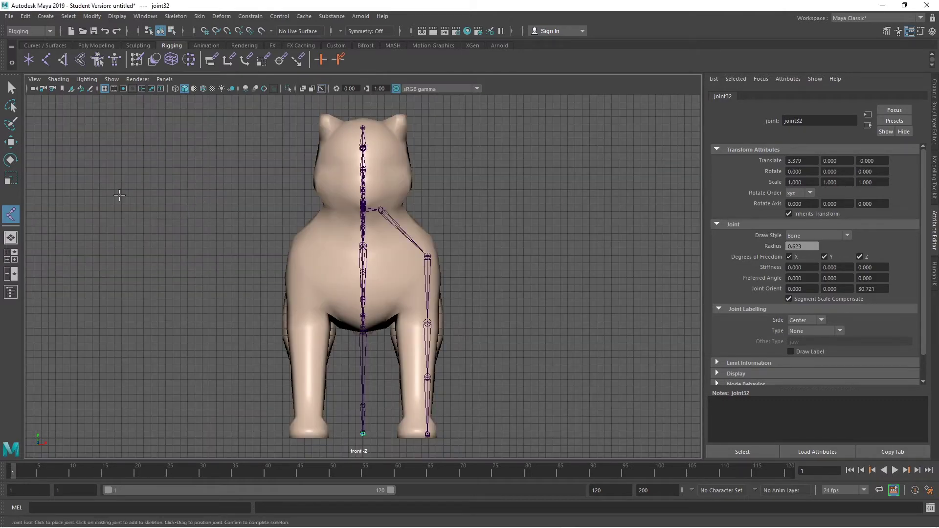
pyautogui.press('w')
pyautogui.press('Up')
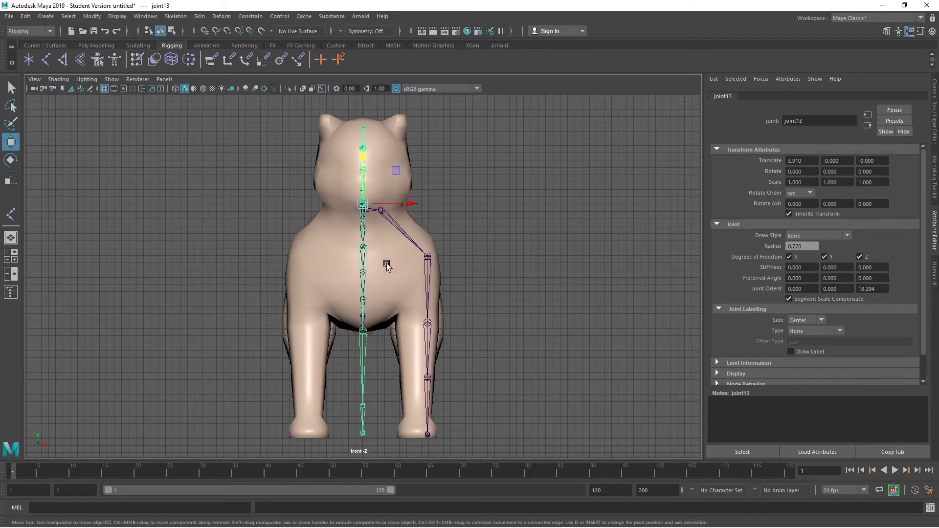
pyautogui.press('space')
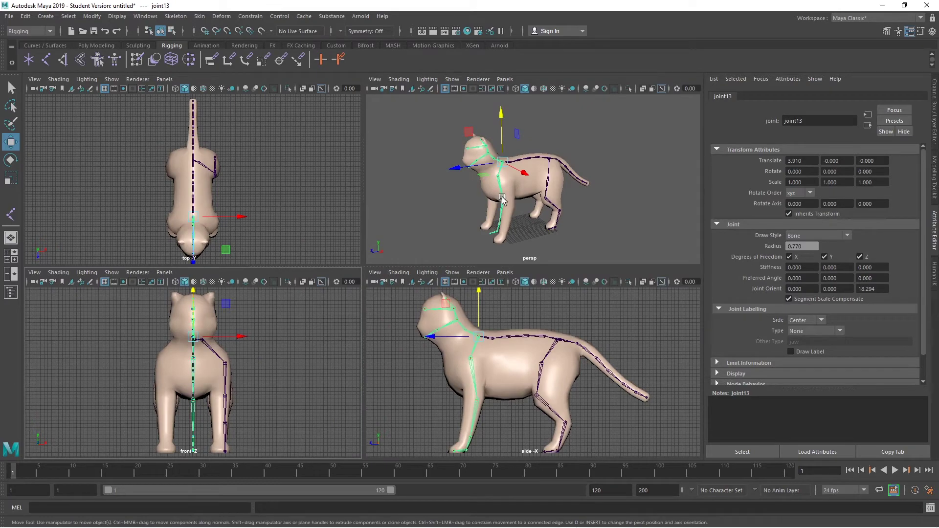
pyautogui.keyDown('alt'); pyautogui.moveTo(503, 198); pyautogui.dragTo(543, 206); pyautogui.keyUp('alt')
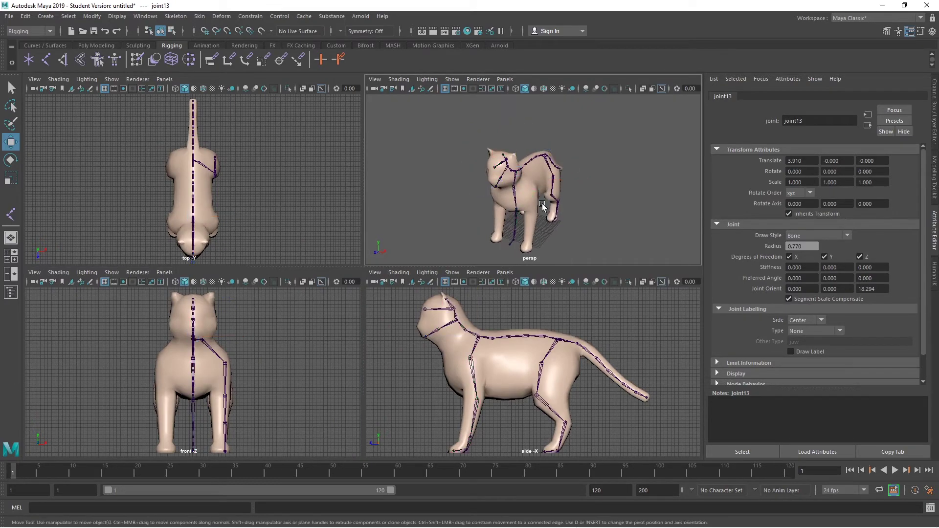
pyautogui.click(542, 206)
pyautogui.click(518, 203)
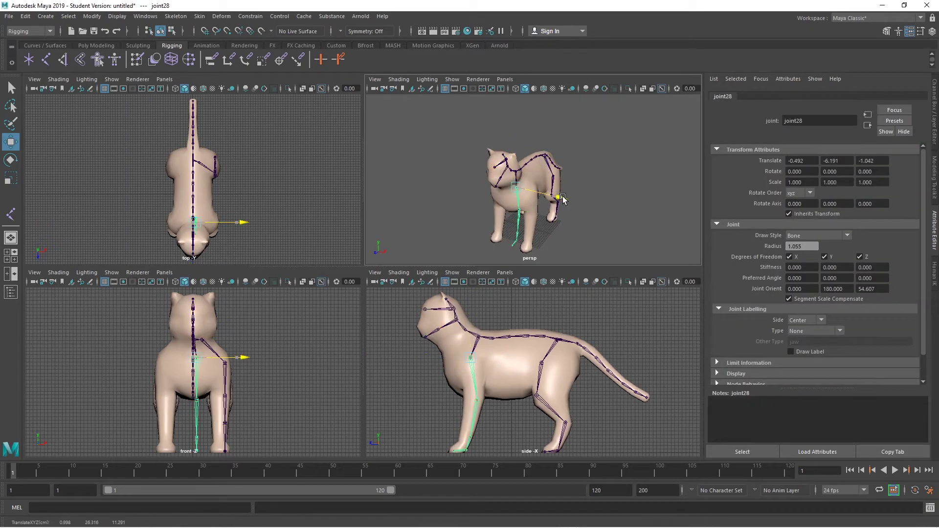
pyautogui.moveTo(564, 200); pyautogui.dragTo(570, 226)
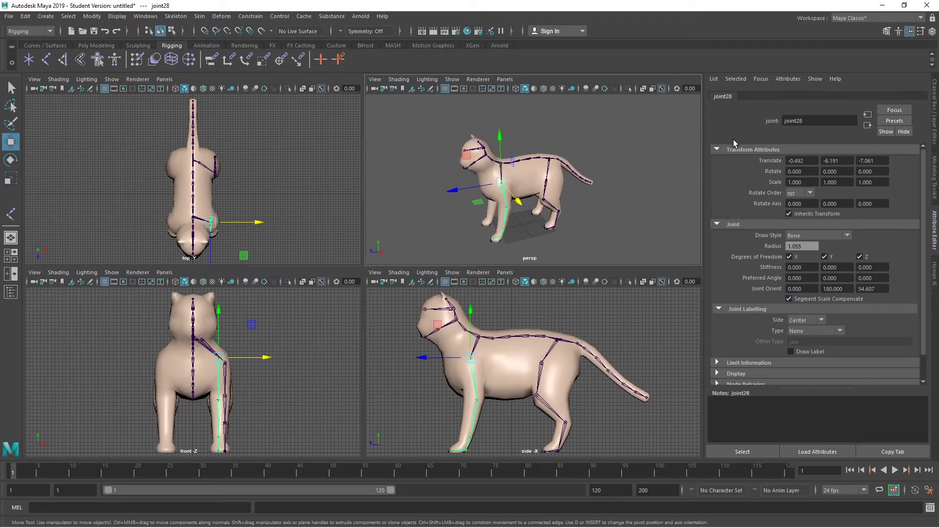
# Step: Rename joint28 to Left_Frint_Leg
pyautogui.click(816, 122)
pyautogui.doubleClick(812, 118)
pyautogui.write('Le')
pyautogui.write('ft Frint Leg')
pyautogui.press('Return')
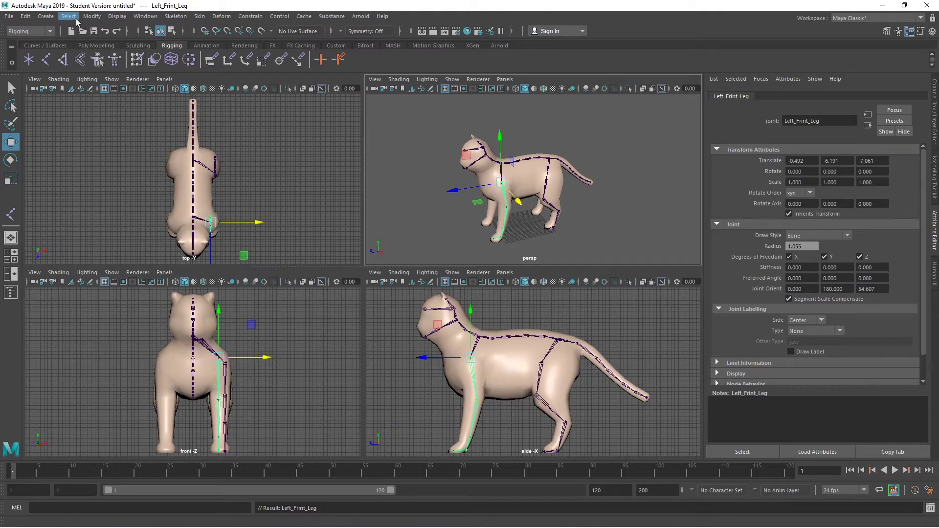
# Step: Mirror Left_Frint_Leg across YZ, replacing 'Left' with 'Right' in the names
pyautogui.click(168, 19)
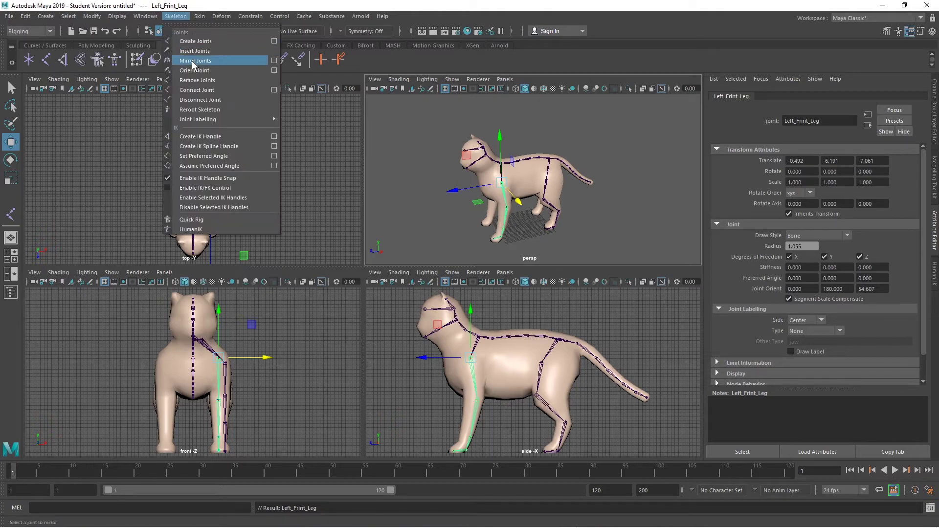
pyautogui.click(274, 61)
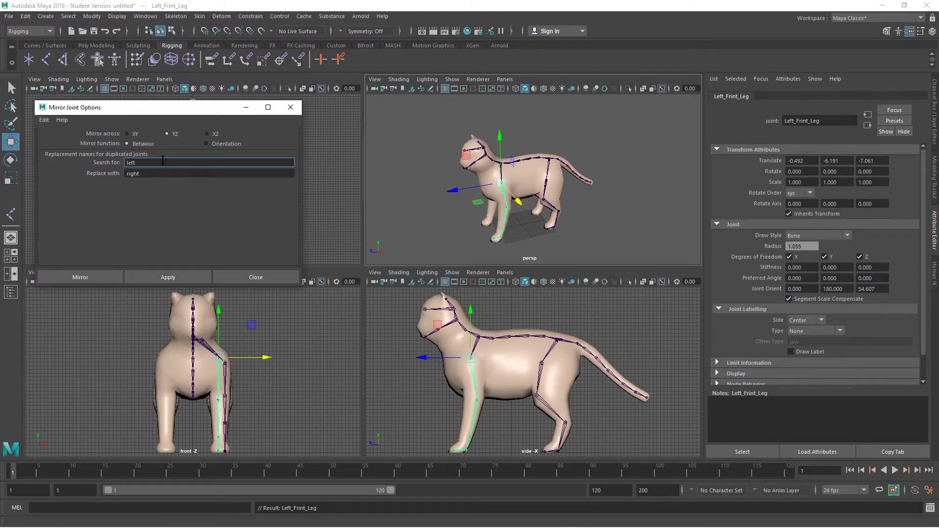
pyautogui.click(126, 175)
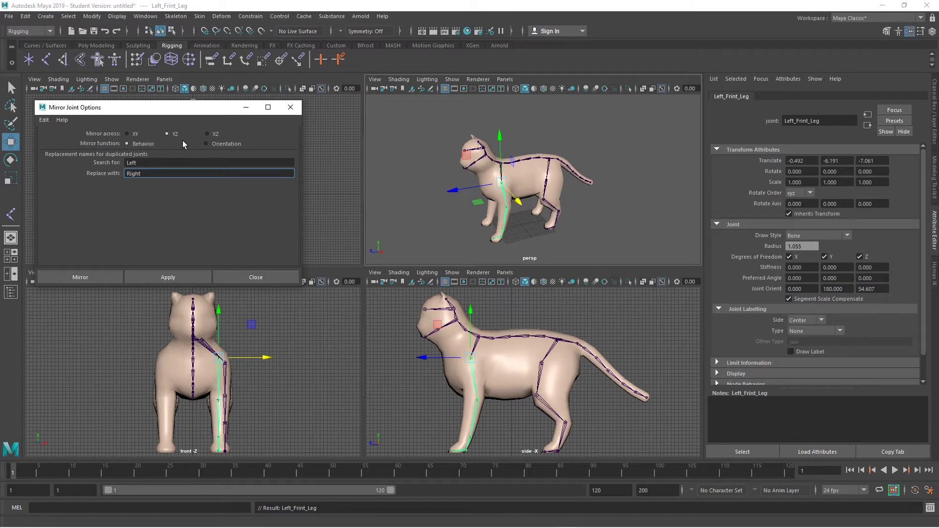
pyautogui.click(145, 278)
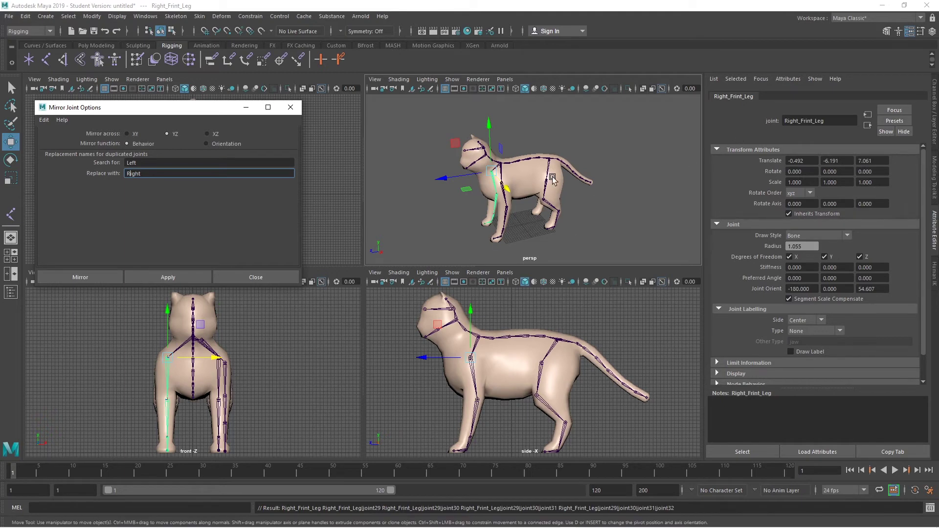
# Step: Mirror Left_rear_Leg the same way to create Right_rear_Leg and close the dialog
pyautogui.click(548, 355)
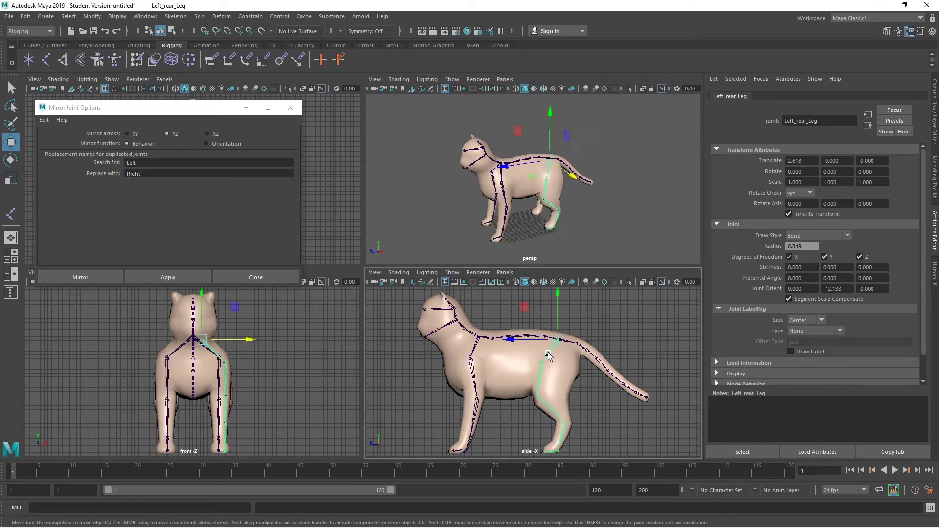
pyautogui.click(158, 276)
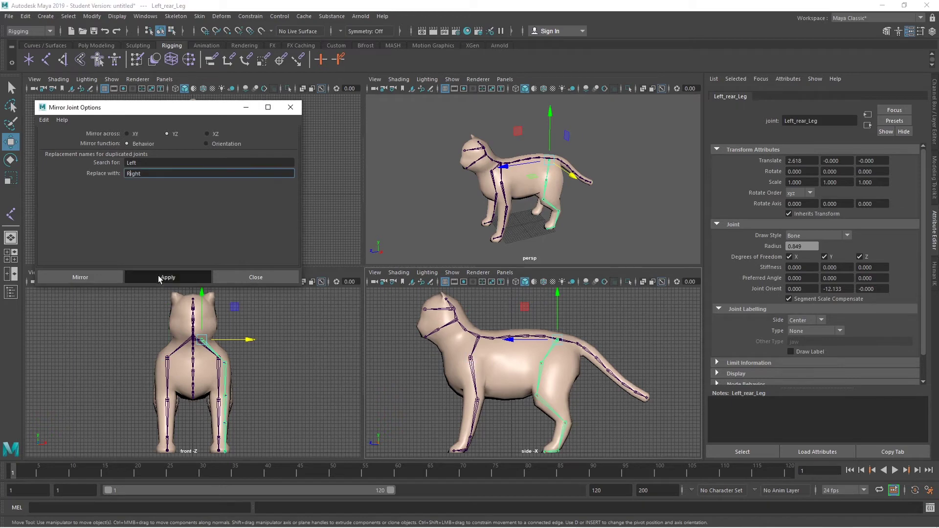
pyautogui.click(291, 107)
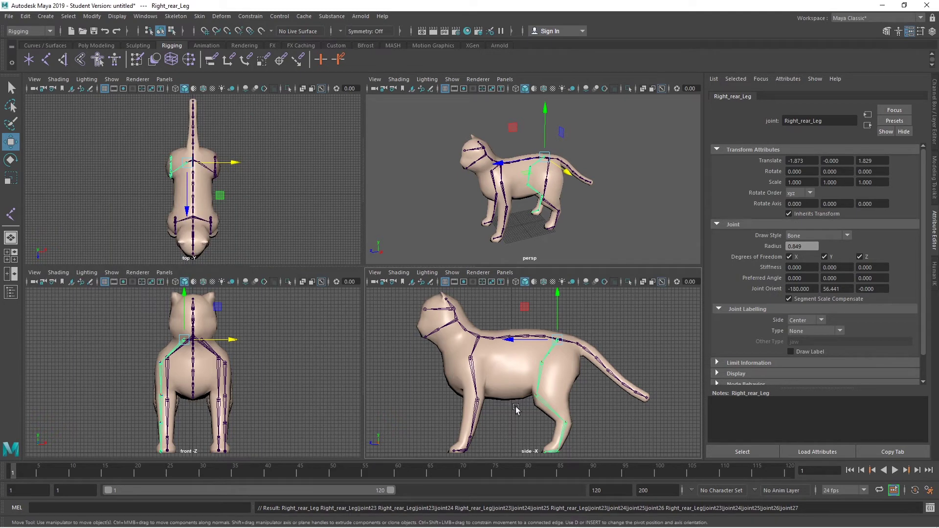
# Step: Branch a new joint from spine joint joint12 down into the chest
pyautogui.click(48, 60)
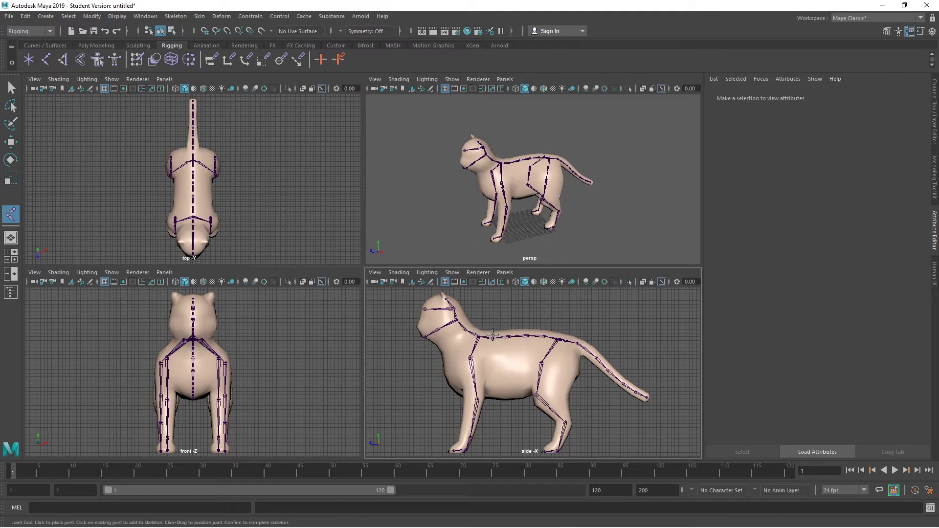
pyautogui.click(494, 337)
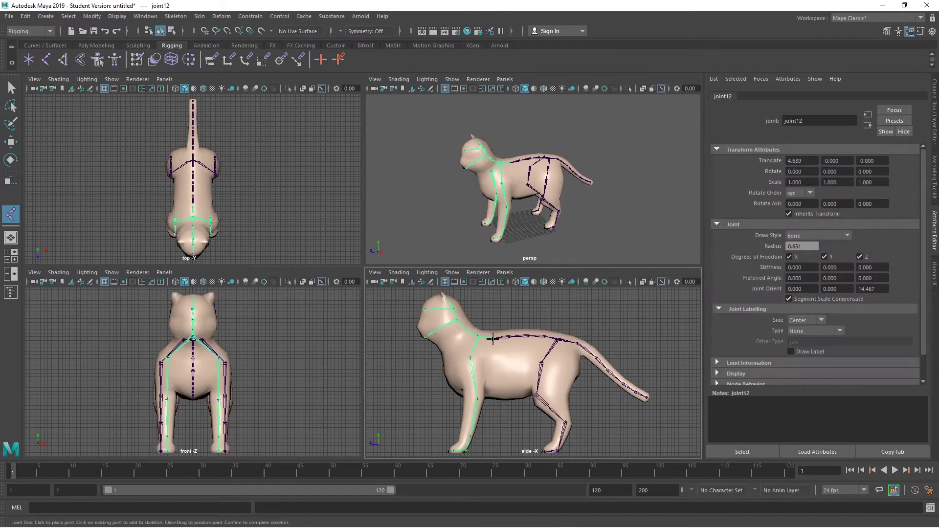
pyautogui.click(494, 389)
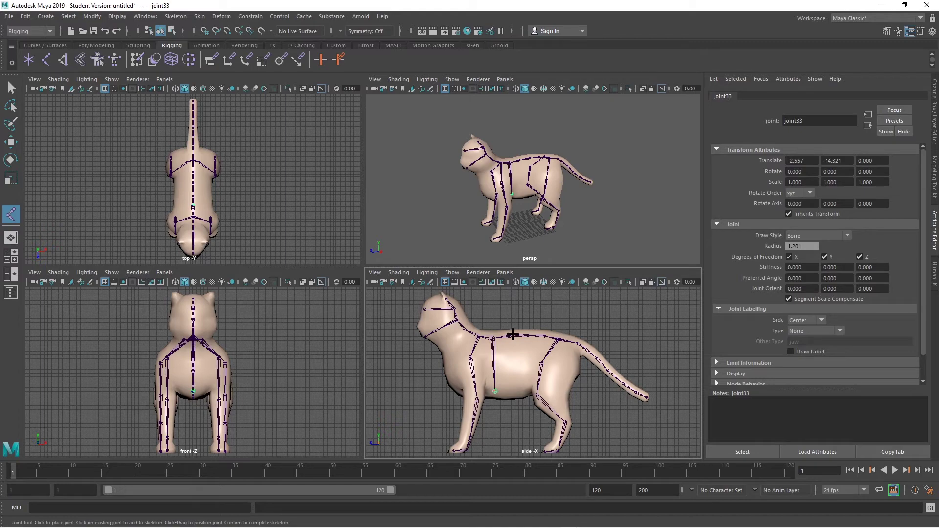
pyautogui.press('w')
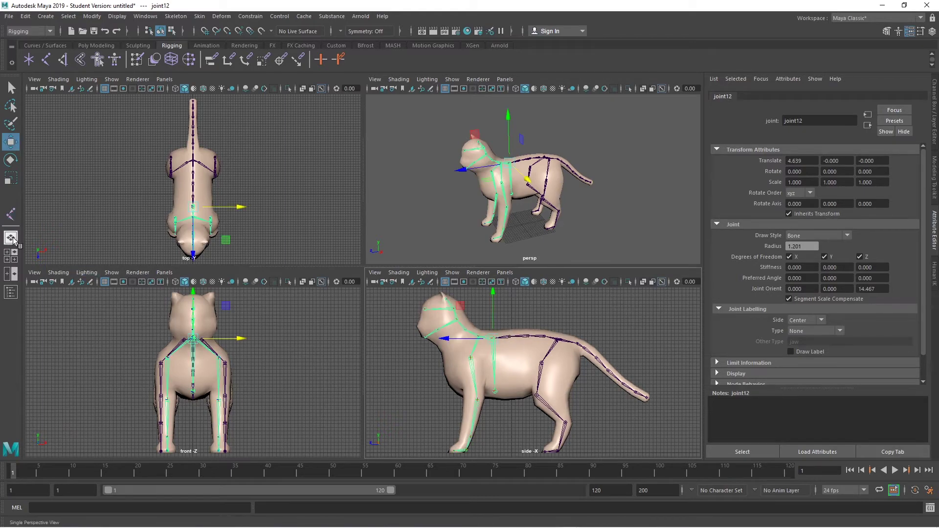
# Step: Branch a new joint from spine joint joint10 down into the belly
pyautogui.click(11, 214)
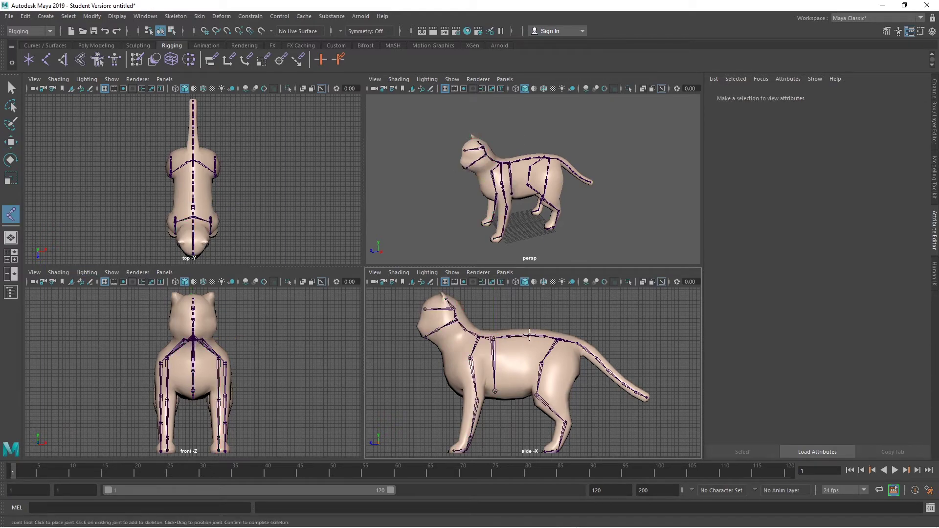
pyautogui.click(527, 336)
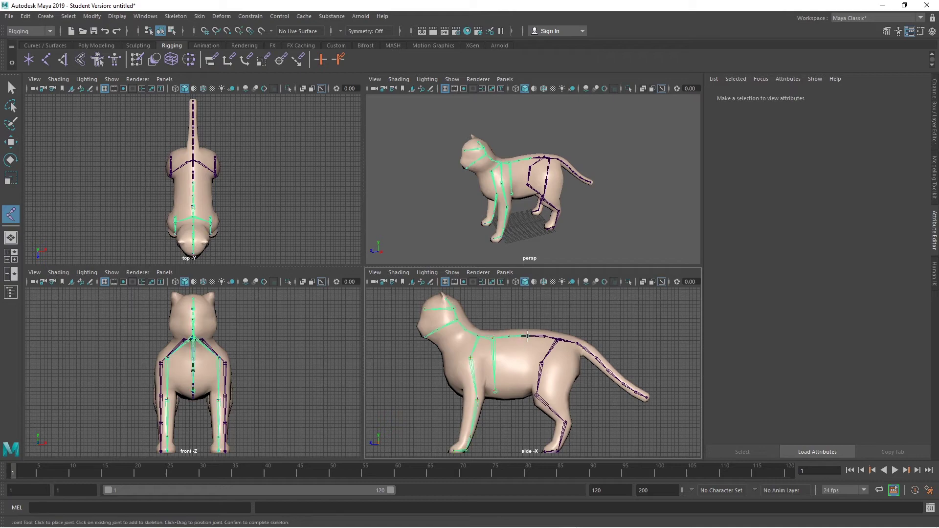
pyautogui.click(523, 389)
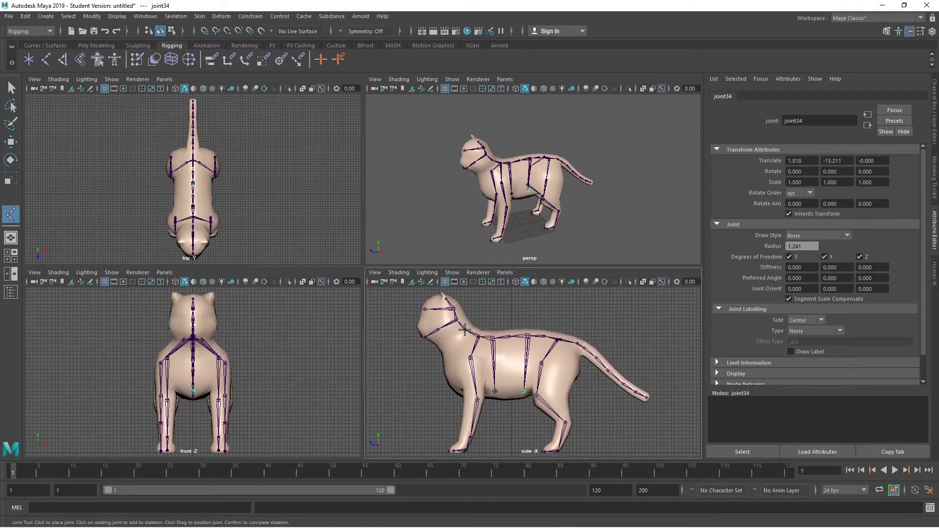
pyautogui.press('Return')
pyautogui.press('w')
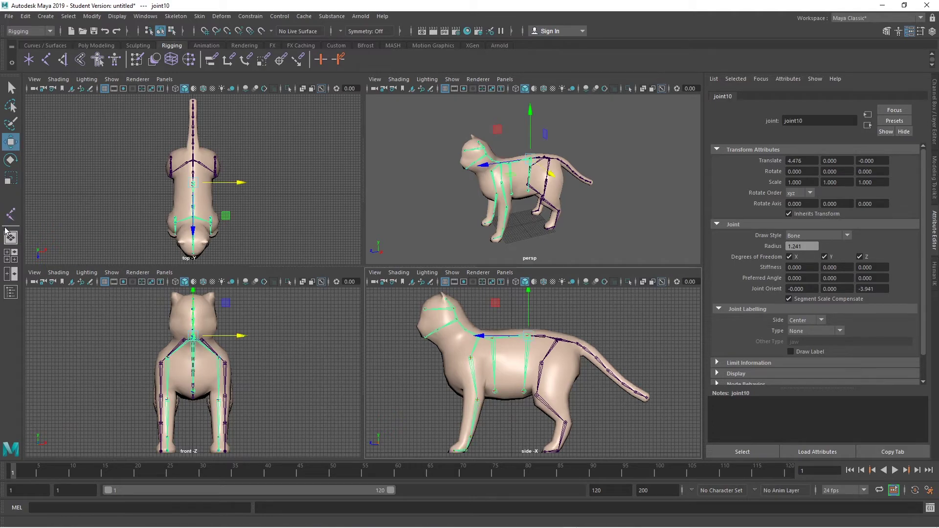
# Step: Branch two joints down from neck joint joint14, creating joint35 and joint36
pyautogui.click(11, 214)
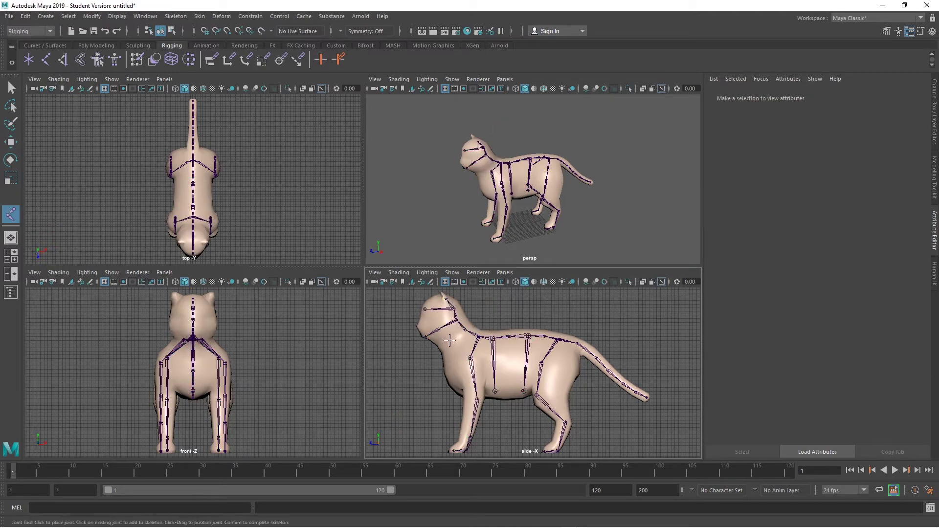
pyautogui.click(465, 331)
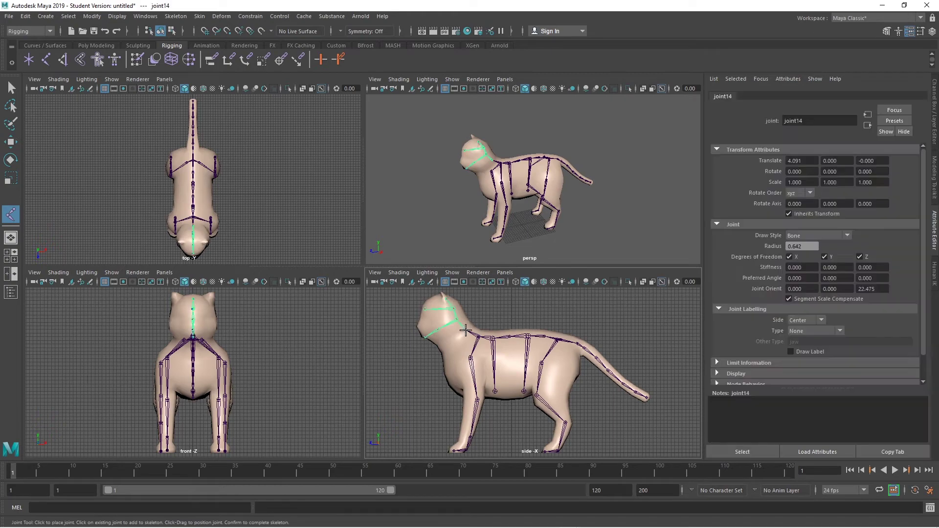
pyautogui.click(452, 360)
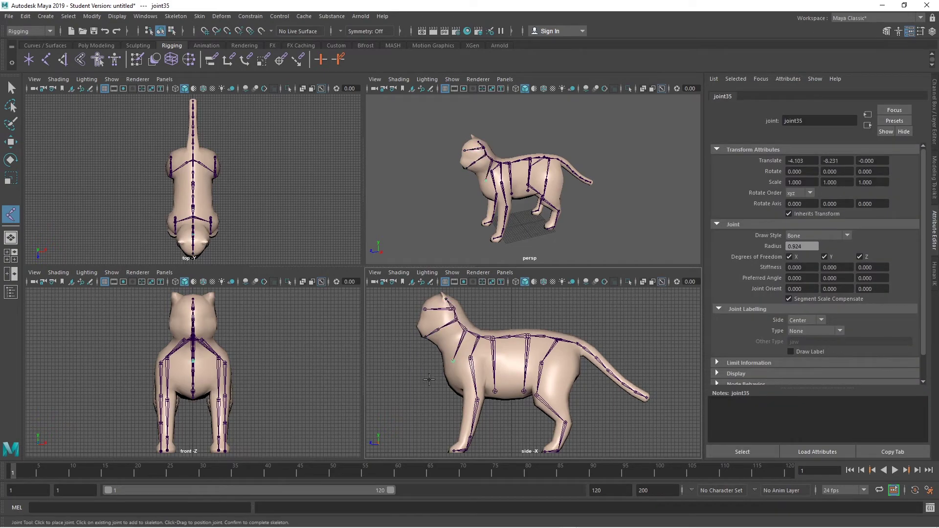
pyautogui.click(452, 383)
pyautogui.press('w')
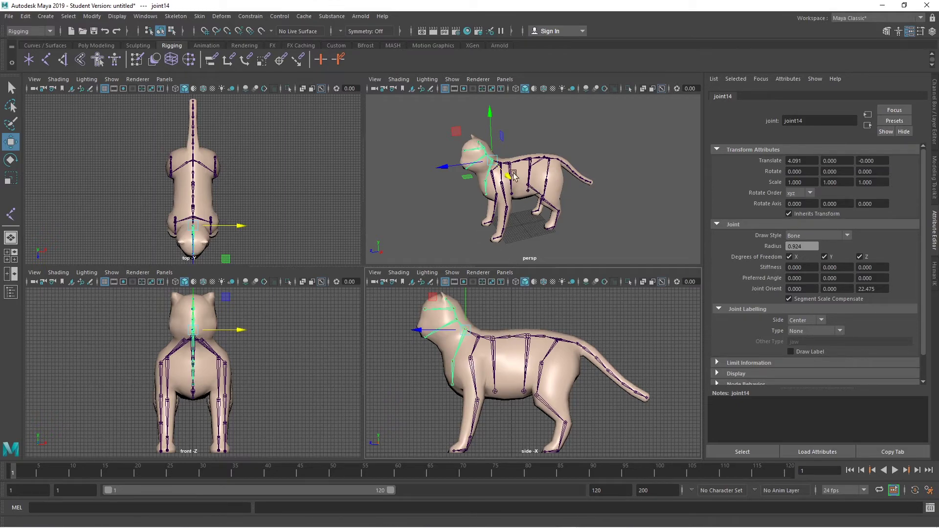
# Step: Save the scene as 'cat skeleton' with Save Scene As
pyautogui.click(10, 16)
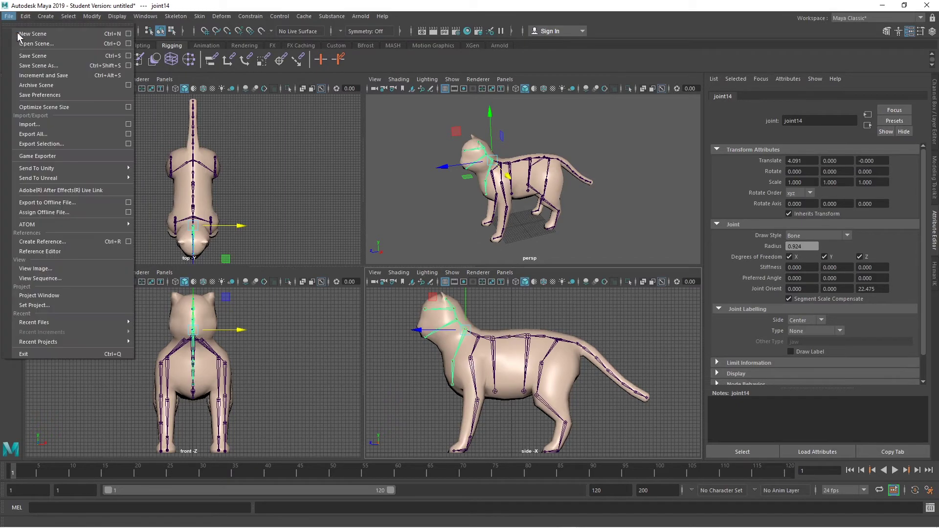
pyautogui.click(40, 57)
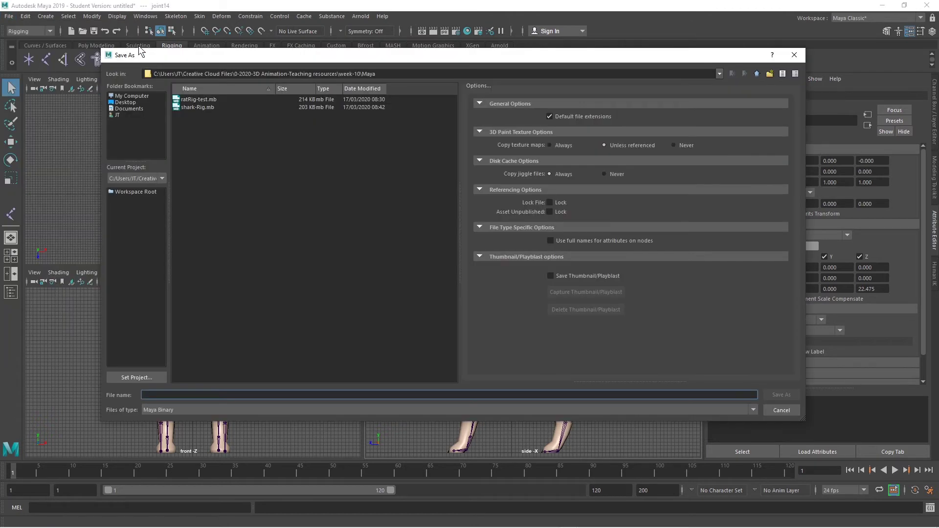
pyautogui.write('cat skeleton')
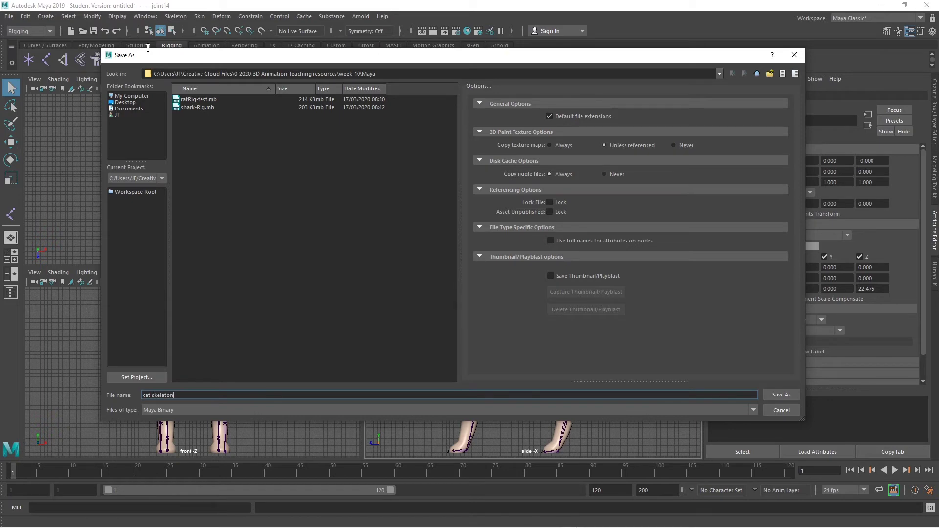
pyautogui.press('Return')
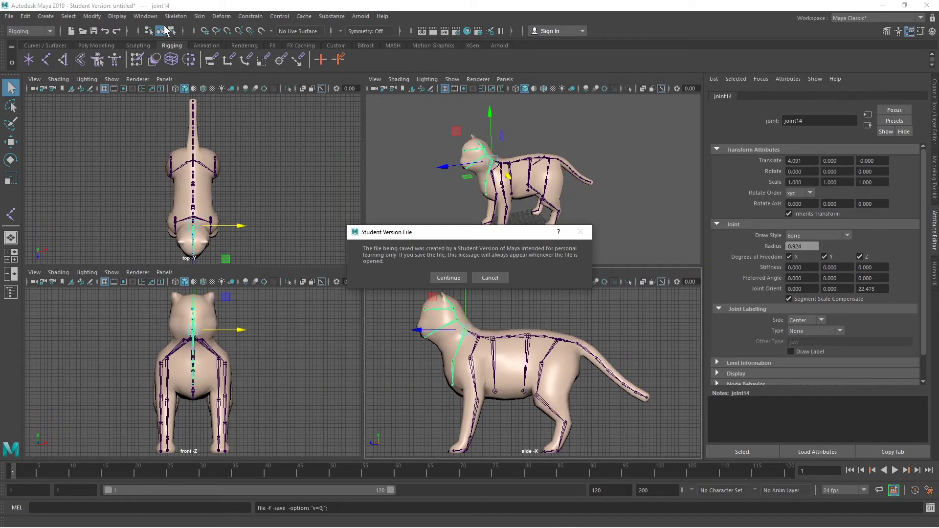
# Step: Accept the Student Version warning, then select the root joint and cat mesh and bind skin
pyautogui.click(459, 277)
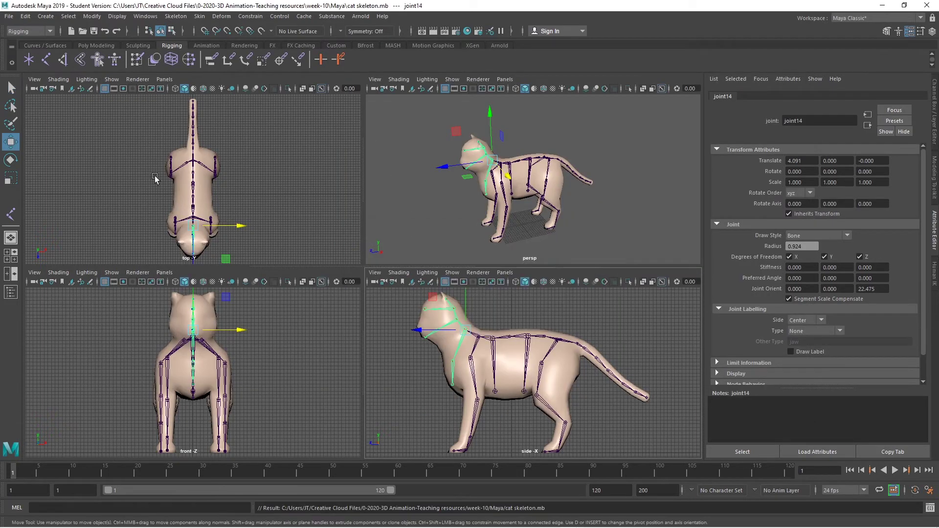
pyautogui.click(12, 91)
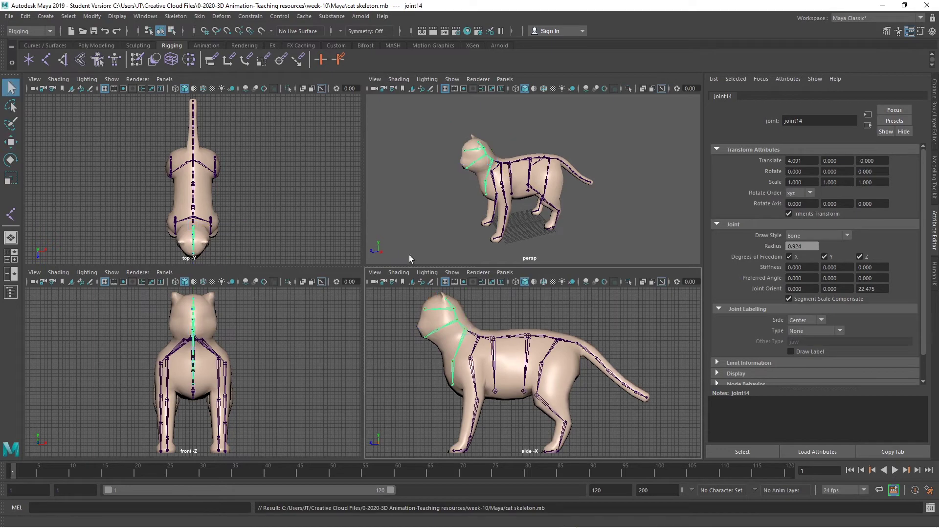
pyautogui.click(577, 347)
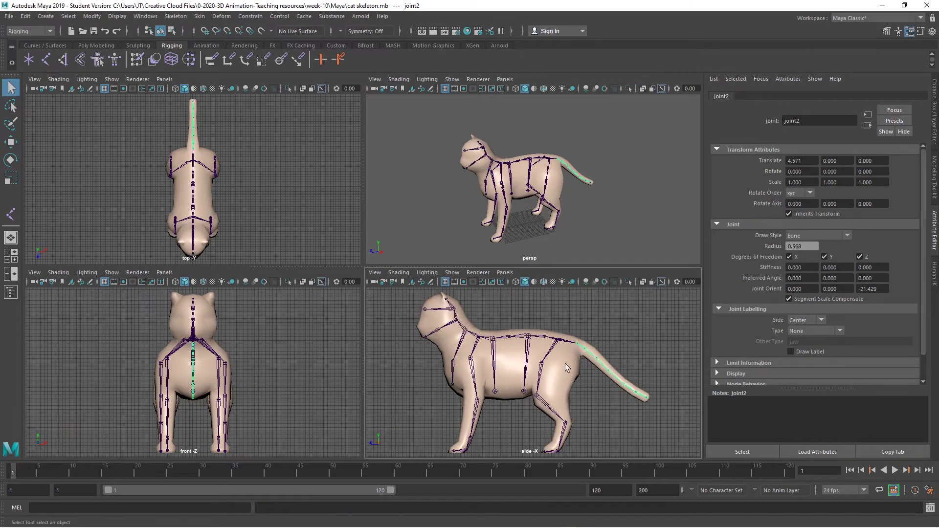
pyautogui.click(566, 345)
pyautogui.keyDown('shift'); pyautogui.click(561, 362); pyautogui.keyUp('shift')
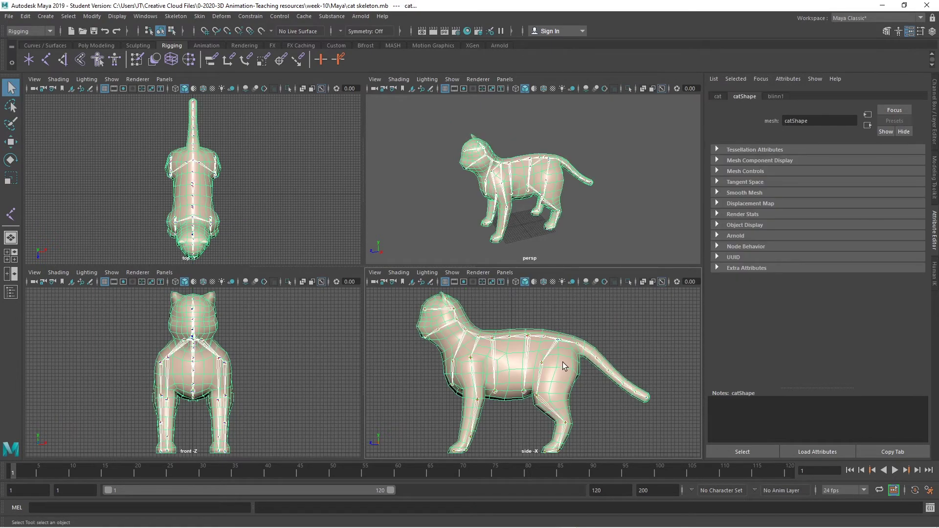
pyautogui.click(80, 61)
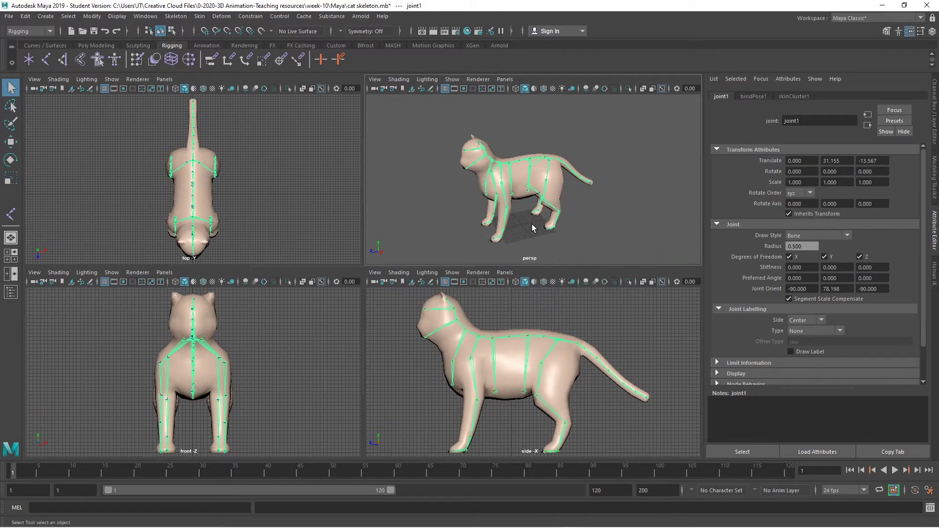
# Step: Maximize the perspective view, test-bend front-leg joint29, then undo it and deselect
pyautogui.press('space')
pyautogui.click(308, 350)
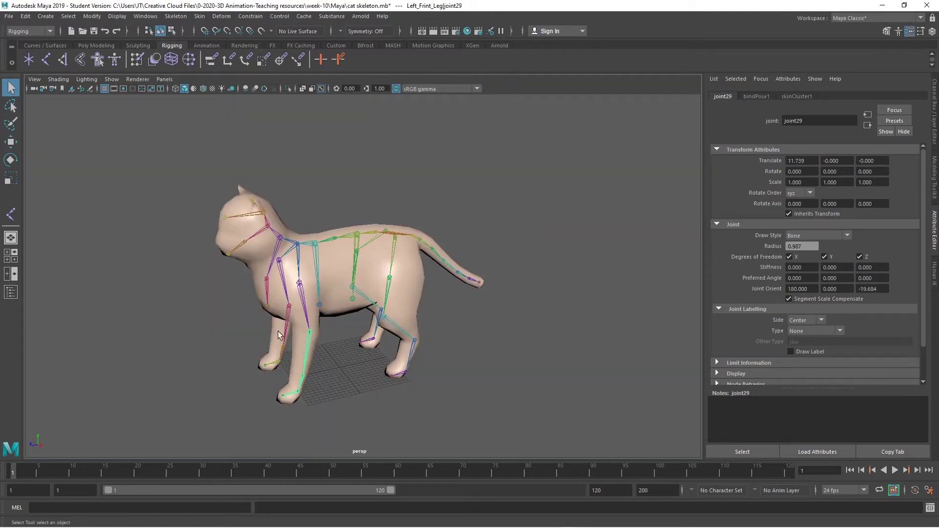
pyautogui.click(10, 160)
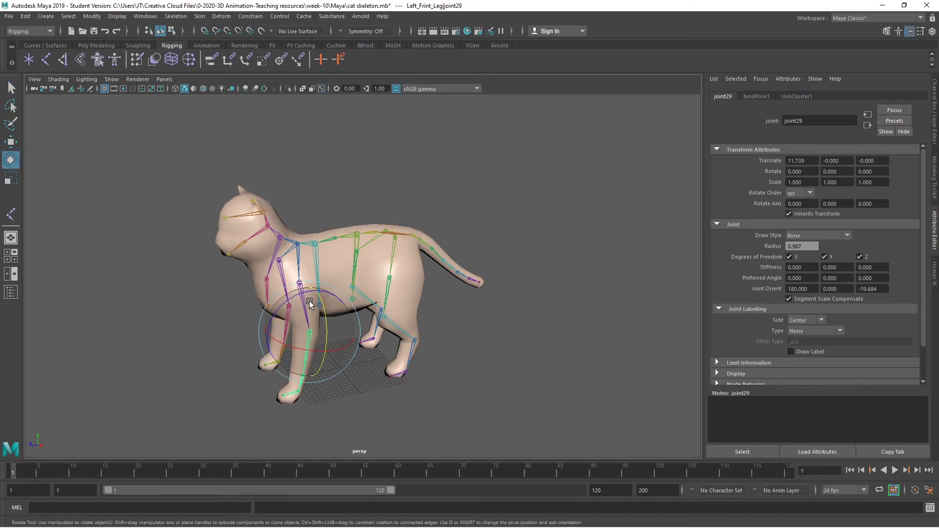
pyautogui.moveTo(295, 298); pyautogui.dragTo(316, 294)
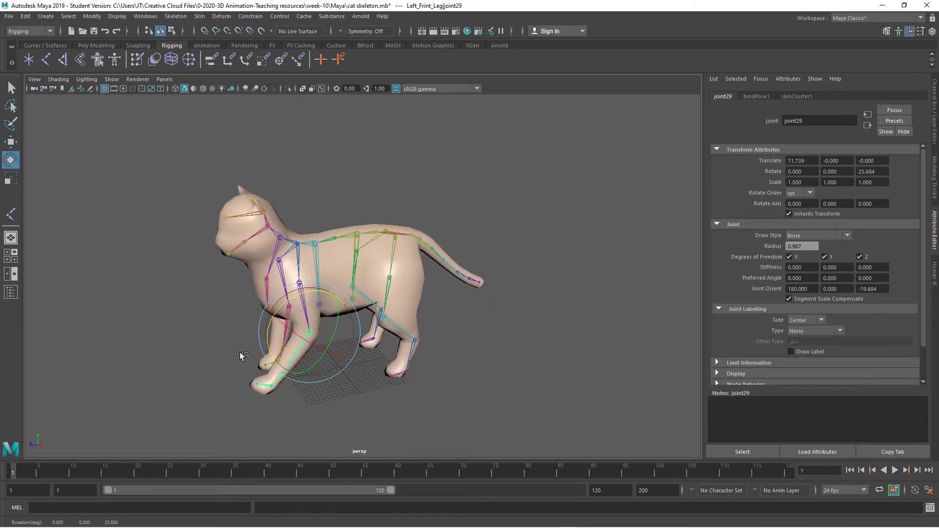
pyautogui.hotkey('ctrl', 'z')
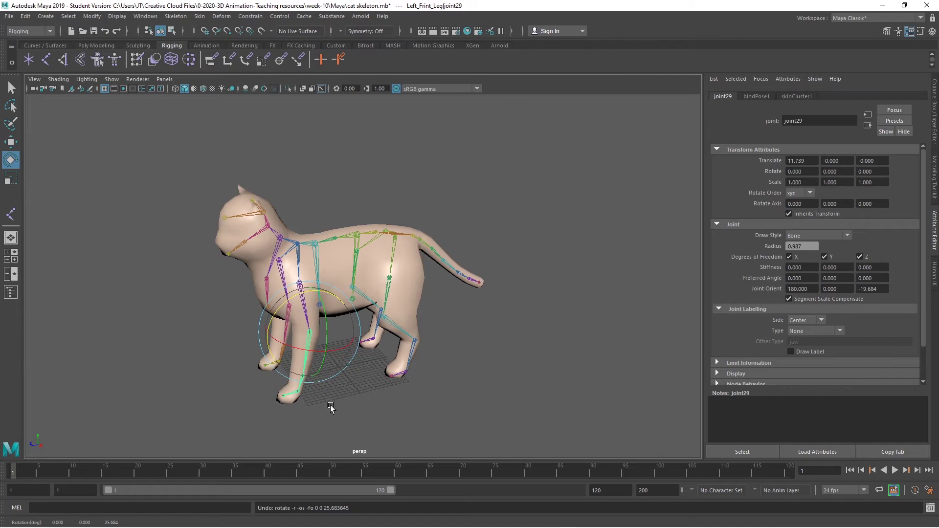
pyautogui.click(331, 408)
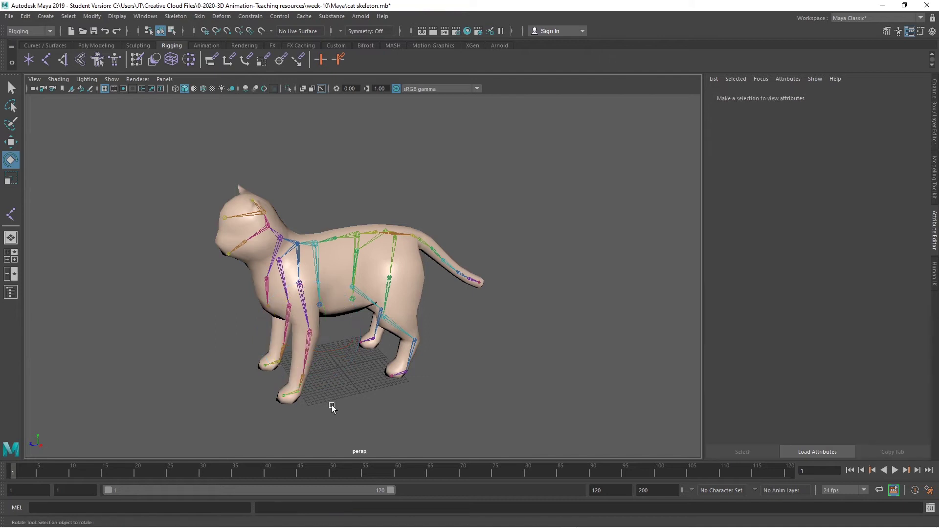
pyautogui.click(299, 393)
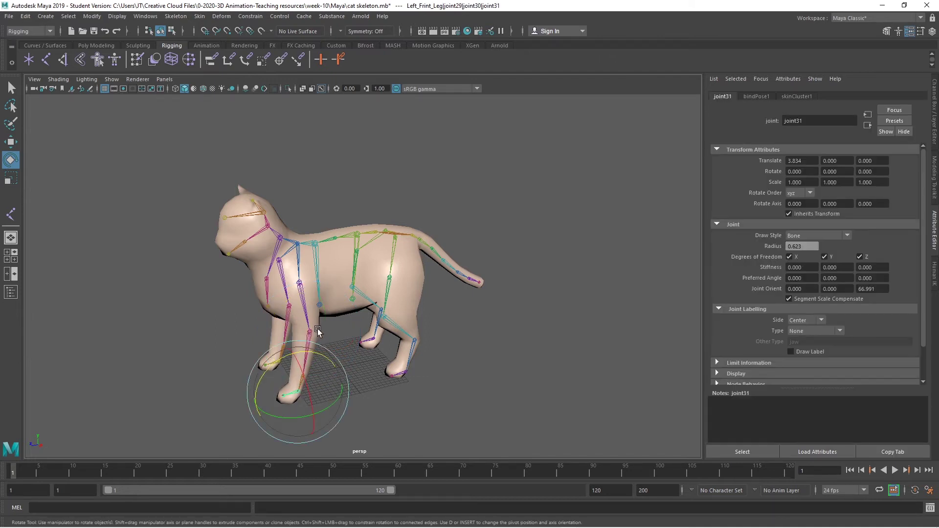
pyautogui.click(64, 64)
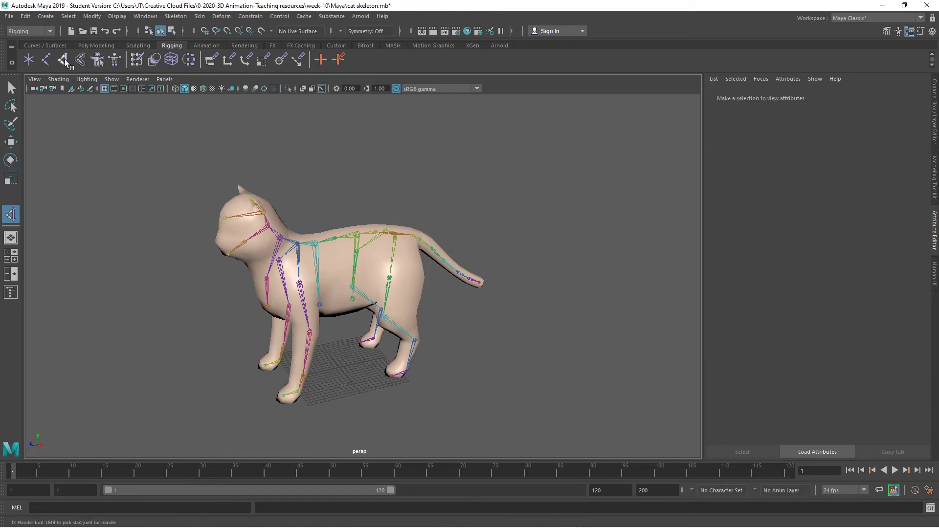
pyautogui.click(298, 391)
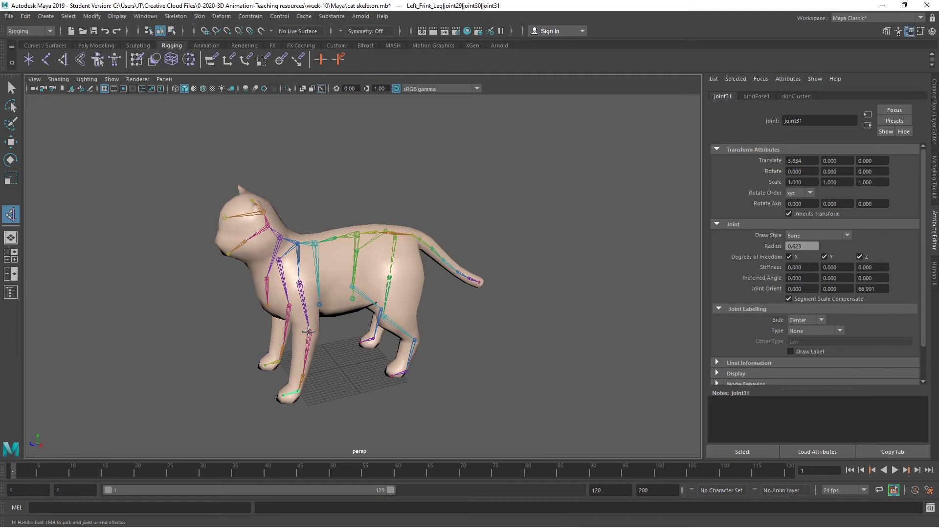
pyautogui.click(298, 388)
pyautogui.press('e')
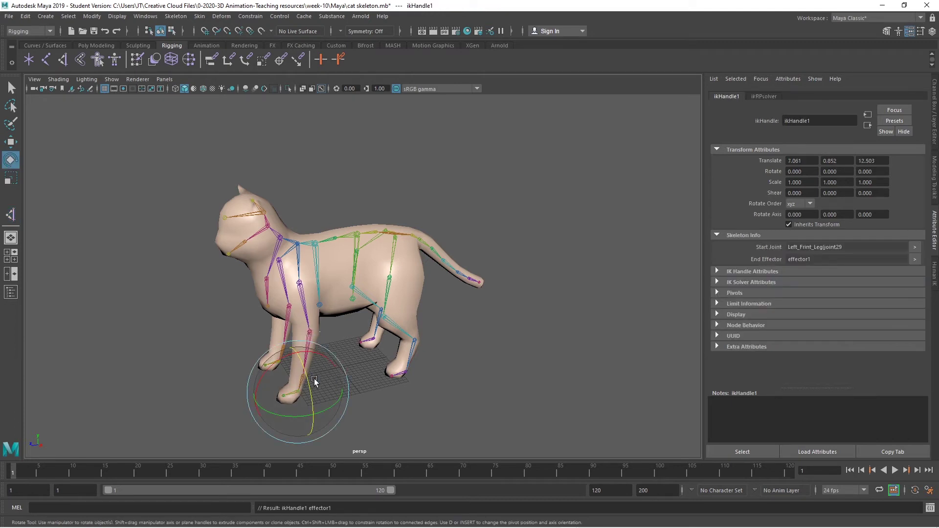
pyautogui.scroll(-1, 357, 410)
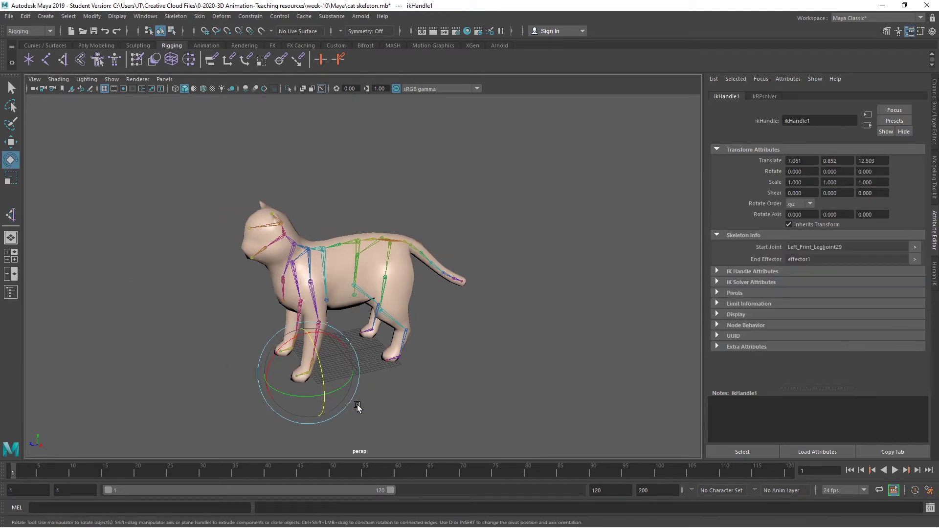
pyautogui.scroll(3, 359, 409)
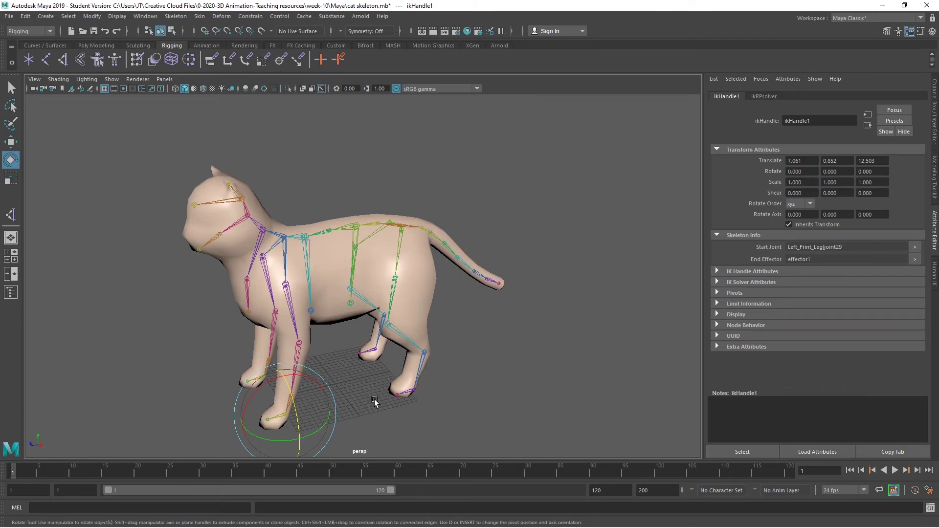
pyautogui.keyDown('alt'); pyautogui.moveTo(371, 401); pyautogui.dragTo(337, 392); pyautogui.keyUp('alt')
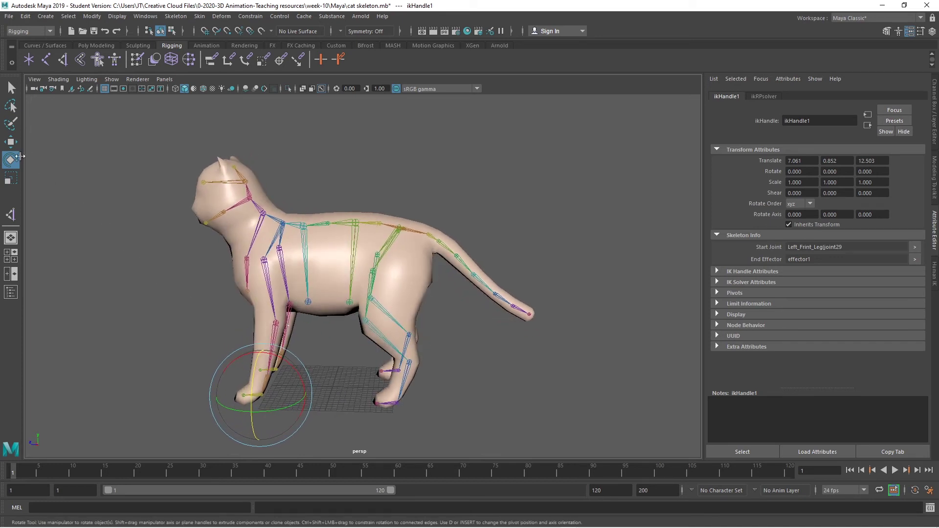
pyautogui.click(10, 142)
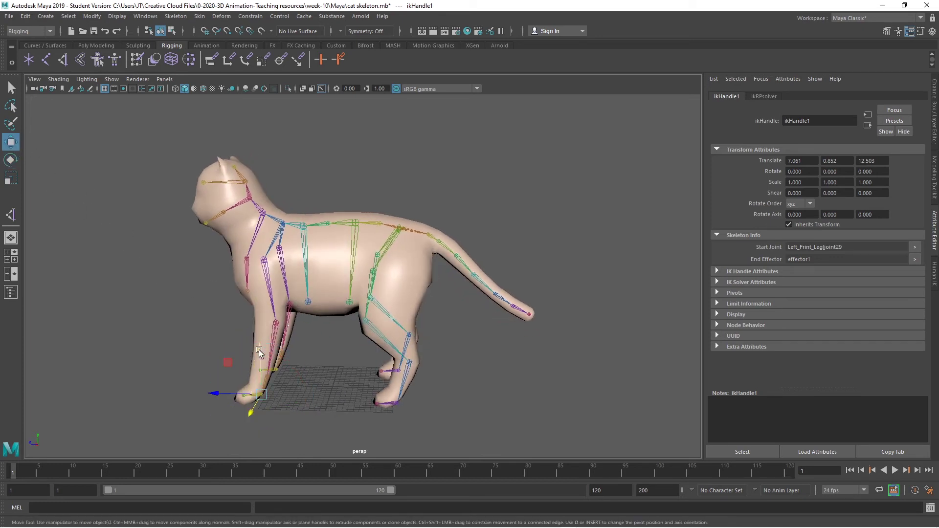
pyautogui.moveTo(260, 352)
pyautogui.mouseDown()
pyautogui.moveTo(254, 308)
pyautogui.moveTo(261, 368)
pyautogui.mouseUp()
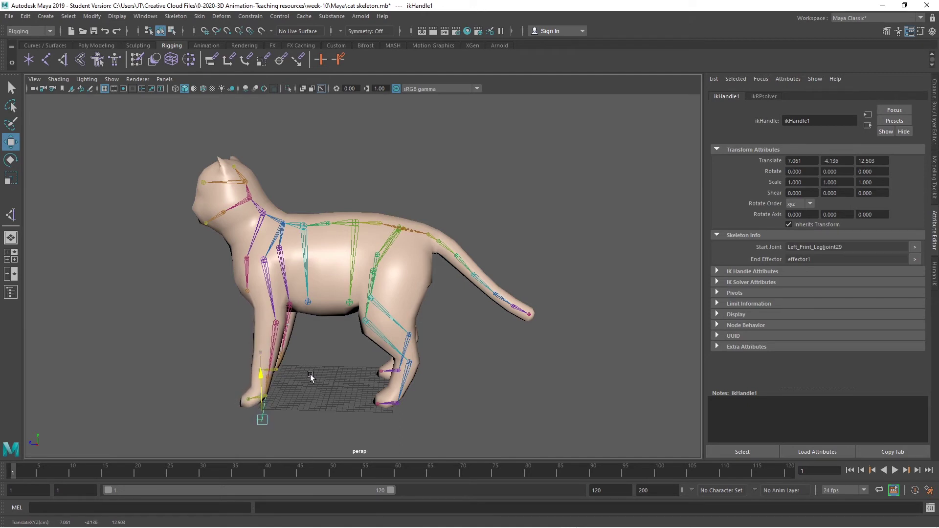
pyautogui.hotkey('ctrl', 'z')
pyautogui.hotkey('ctrl', 'z')
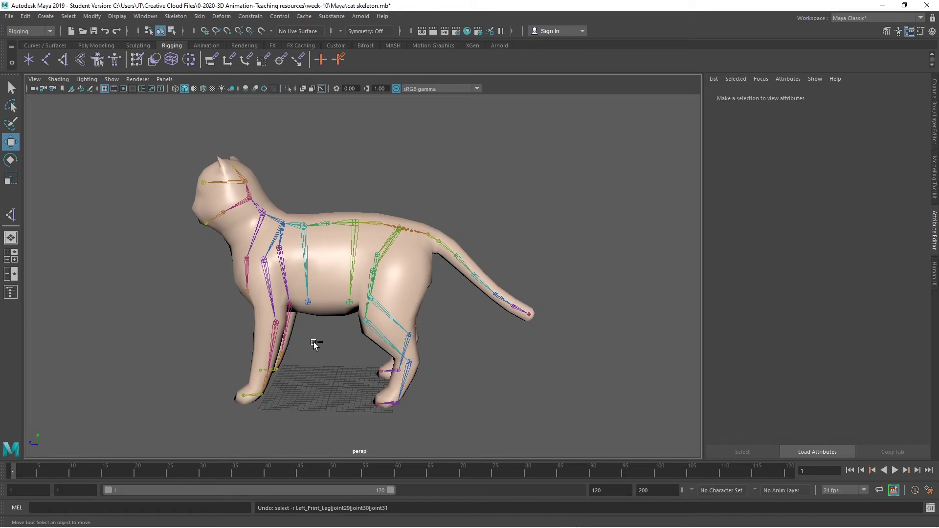
pyautogui.hotkey('ctrl', 'z')
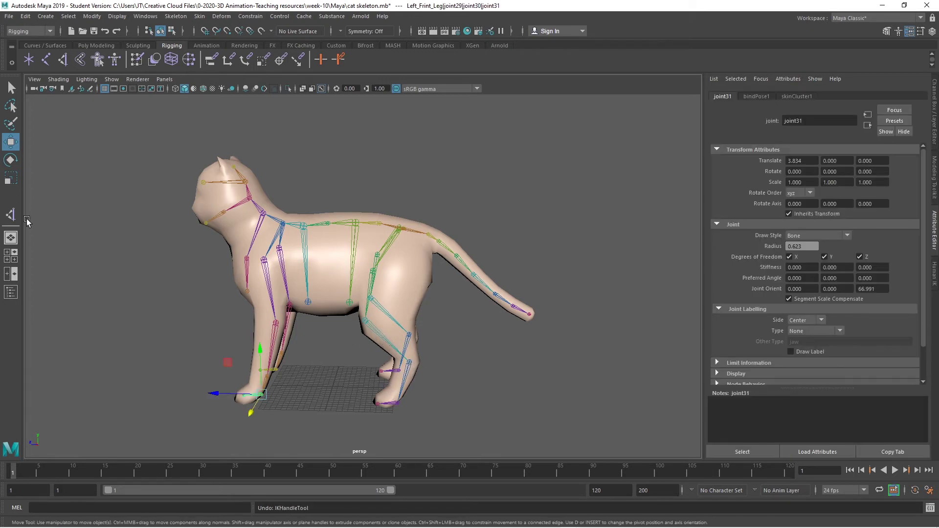
pyautogui.click(11, 215)
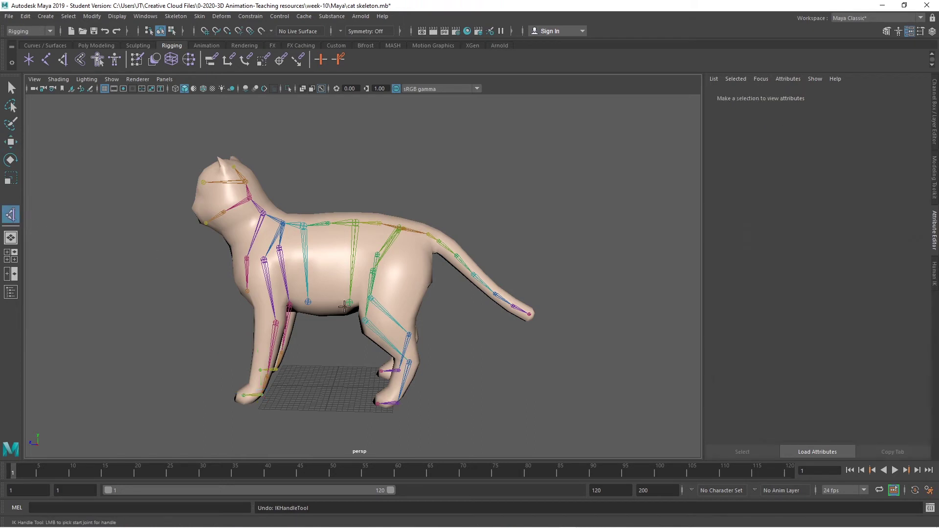
# Step: Create ikHandle1 from left rear hip joint24 to the paw and drag it to test bending
pyautogui.click(366, 321)
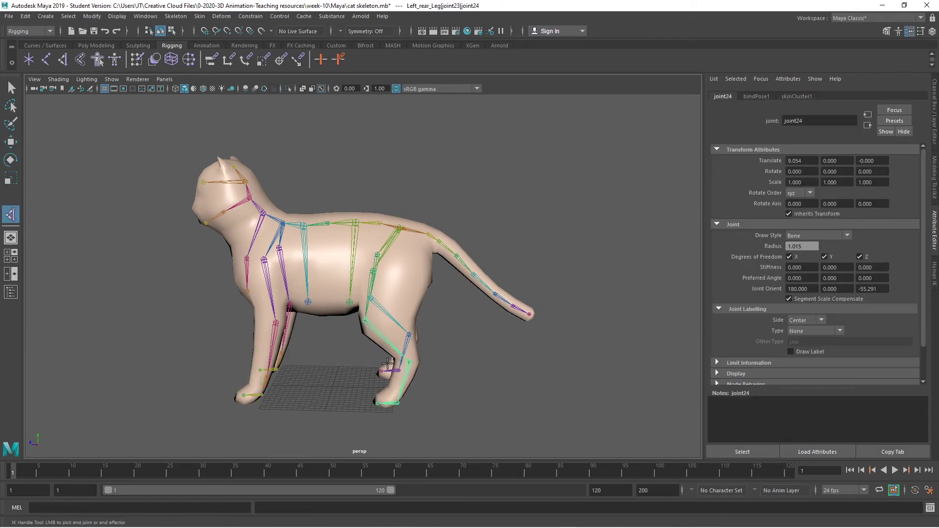
pyautogui.click(396, 402)
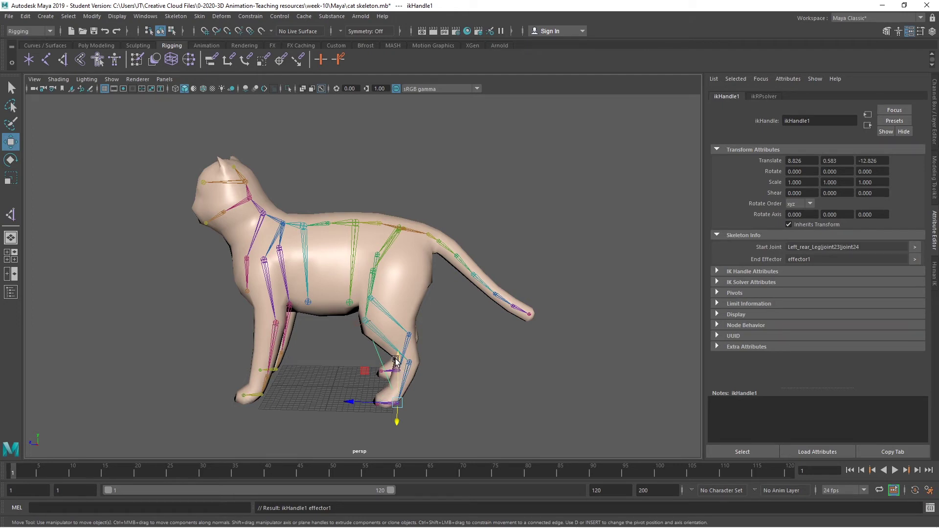
pyautogui.moveTo(395, 361); pyautogui.dragTo(390, 312)
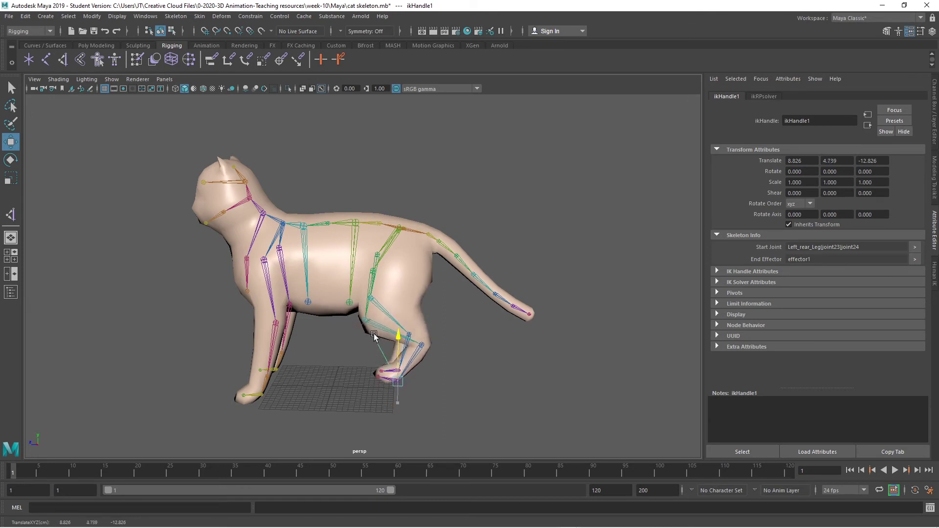
pyautogui.moveTo(371, 345)
pyautogui.mouseDown()
pyautogui.moveTo(374, 352)
pyautogui.moveTo(386, 338)
pyautogui.moveTo(380, 320)
pyautogui.moveTo(369, 363)
pyautogui.mouseUp()
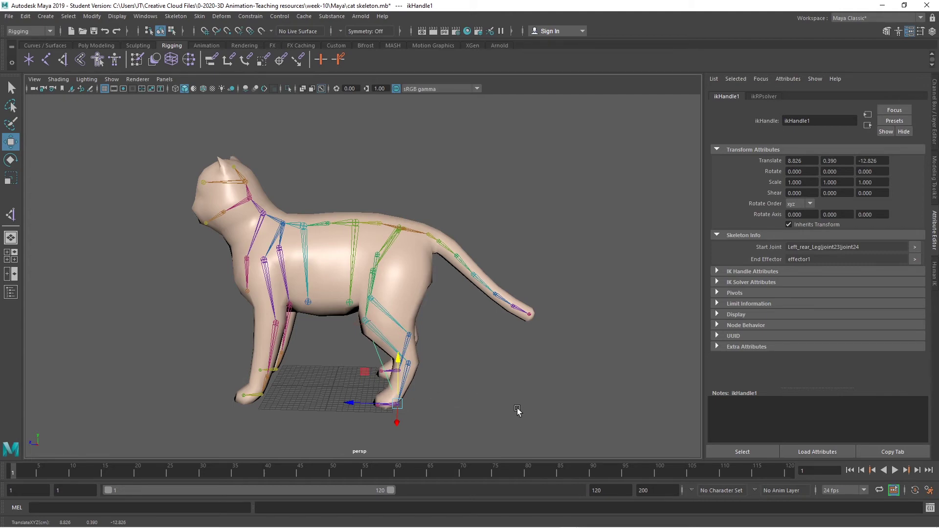
pyautogui.keyDown('alt'); pyautogui.moveTo(519, 411); pyautogui.dragTo(376, 409); pyautogui.keyUp('alt')
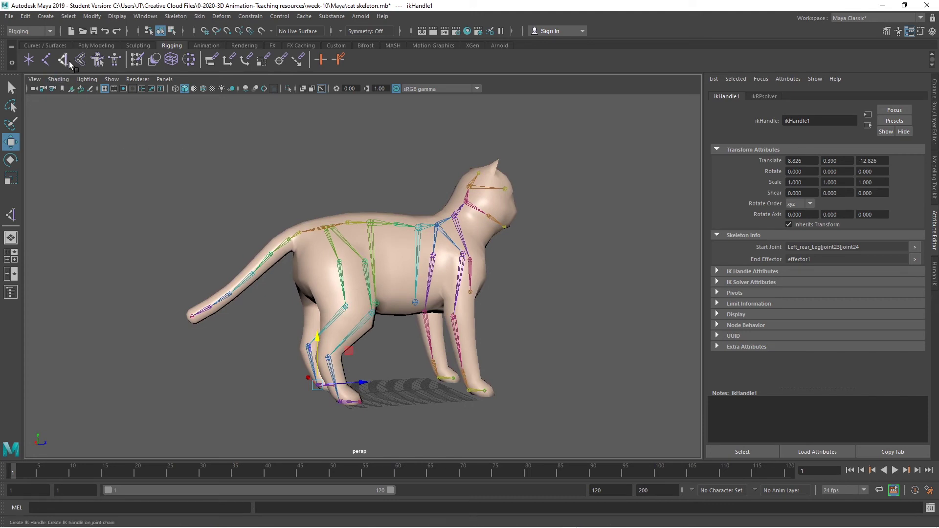
# Step: Add ikHandle2 on the right rear leg and raise it to Translate Y 16.046
pyautogui.press('y')
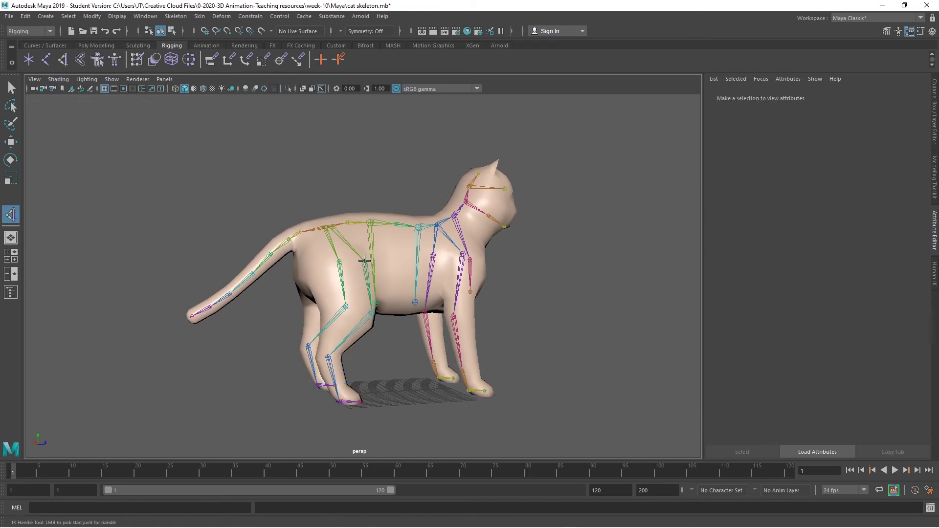
pyautogui.click(364, 260)
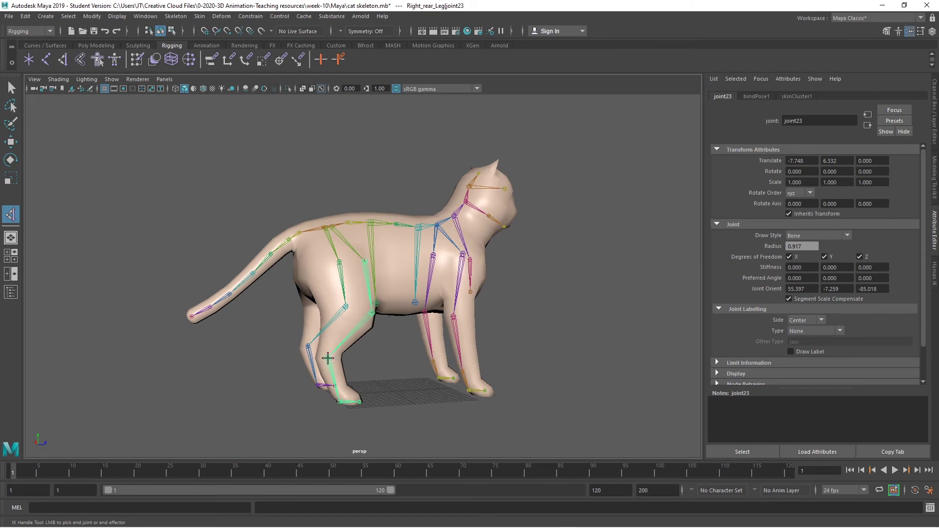
pyautogui.click(327, 358)
pyautogui.press('w')
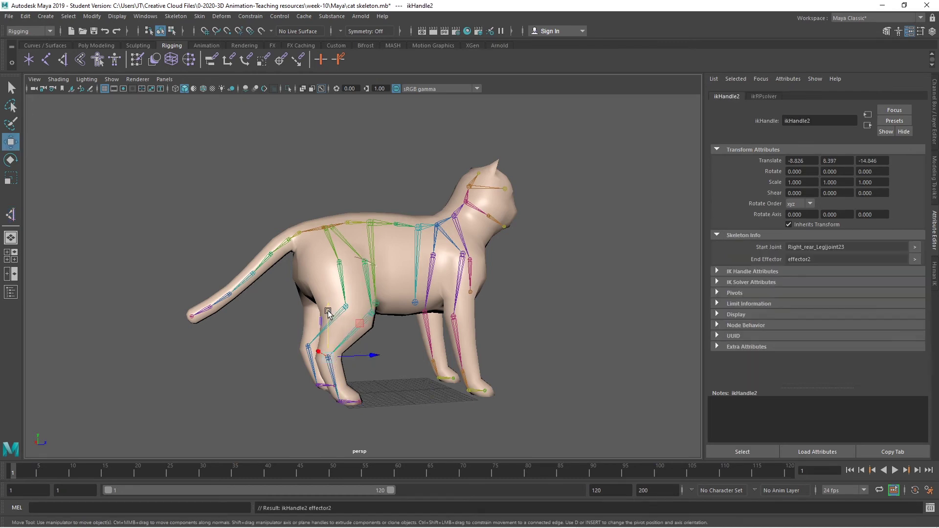
pyautogui.moveTo(328, 312); pyautogui.dragTo(337, 267)
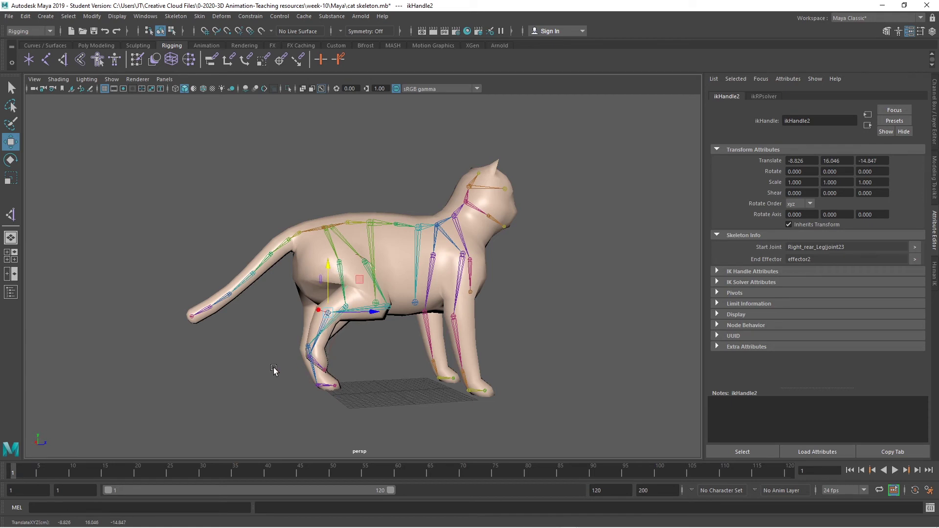
pyautogui.click(266, 263)
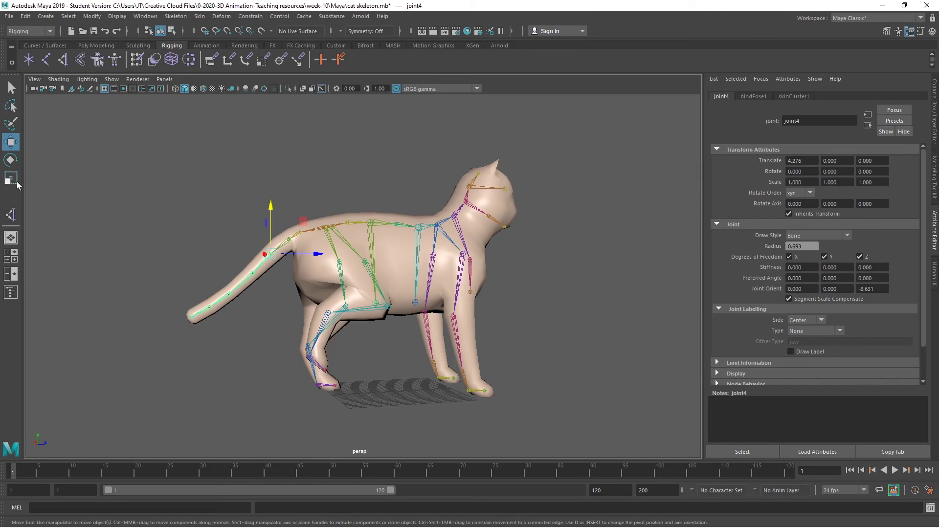
pyautogui.click(10, 159)
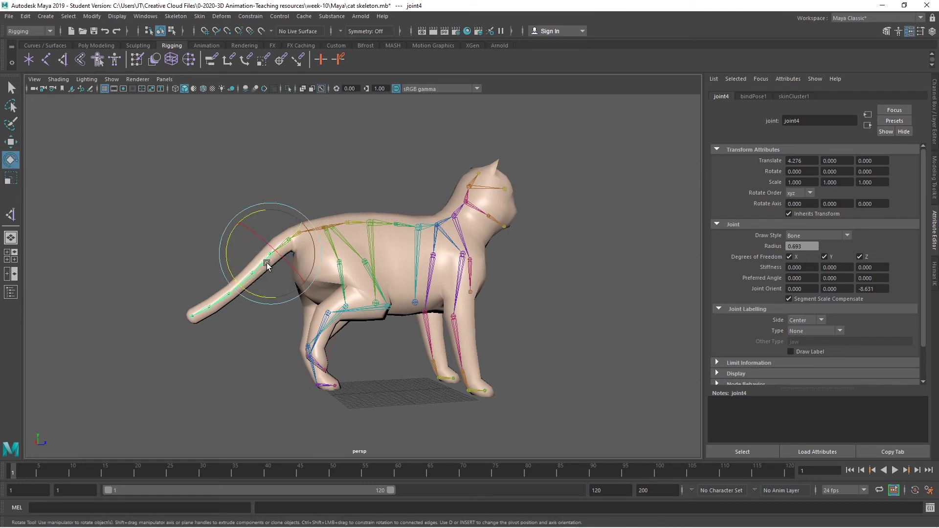
pyautogui.moveTo(267, 264); pyautogui.dragTo(263, 286)
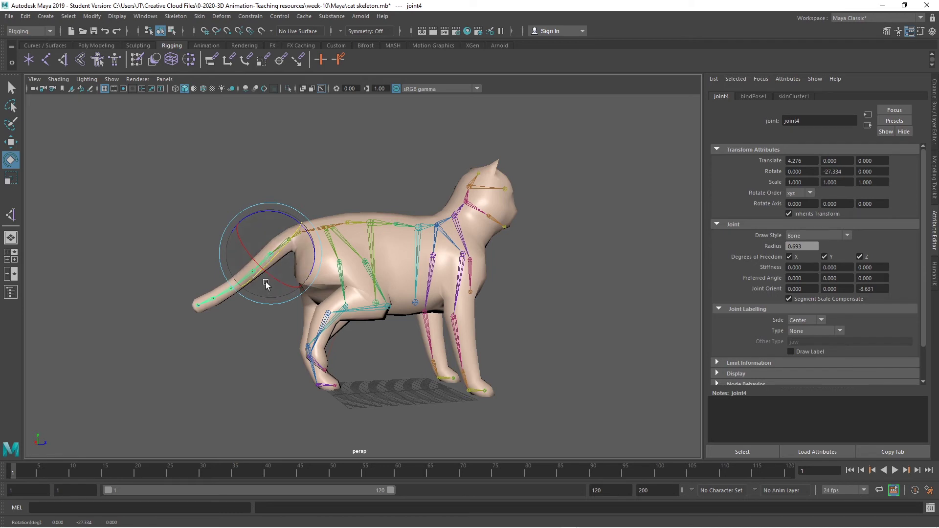
pyautogui.hotkey('ctrl', 'z')
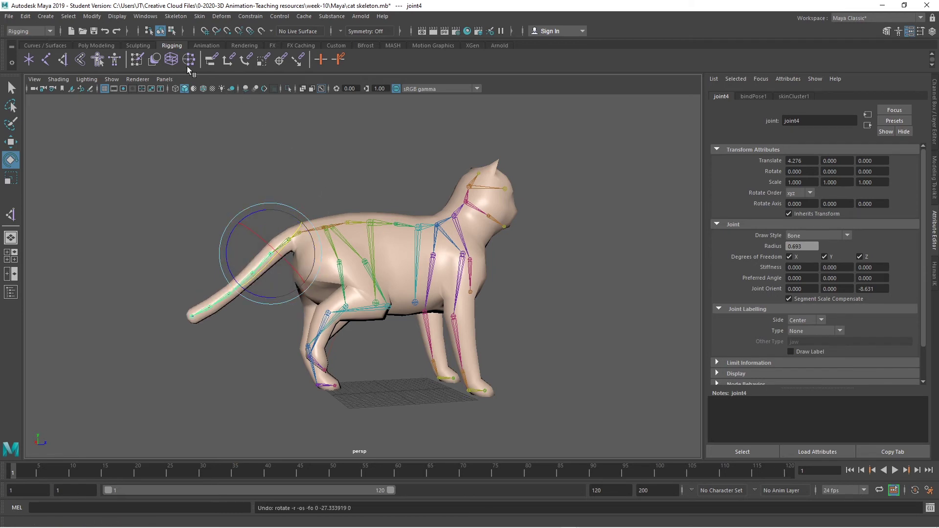
# Step: Select the cat mesh and paint joint1 weight at value 1.0 across the hip
pyautogui.click(137, 61)
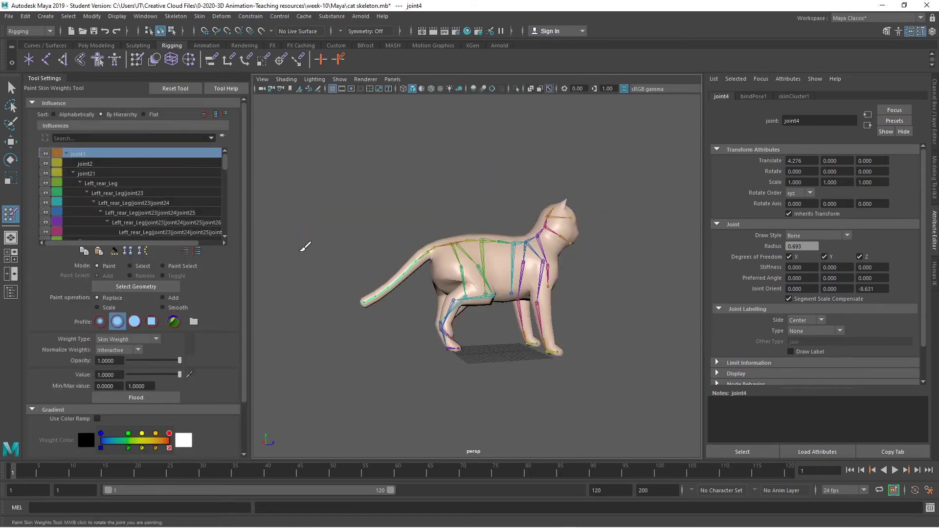
pyautogui.click(10, 88)
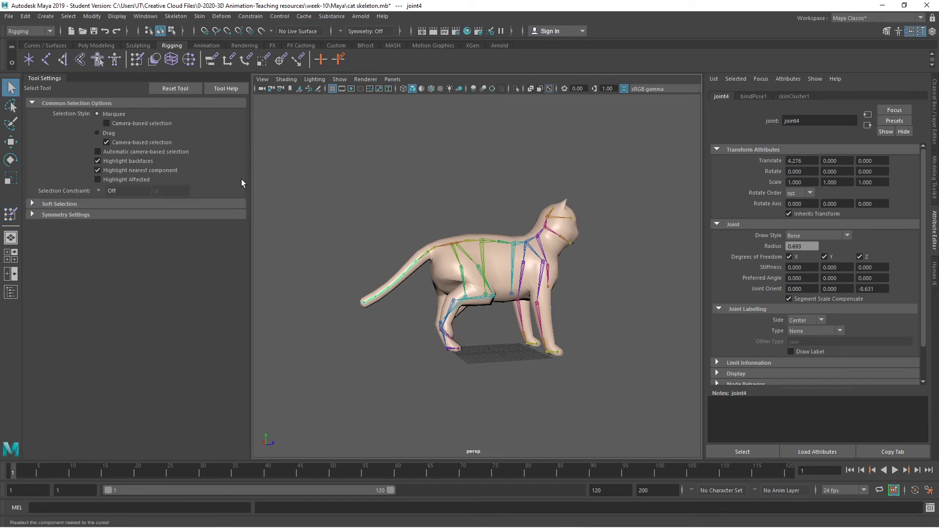
pyautogui.click(433, 280)
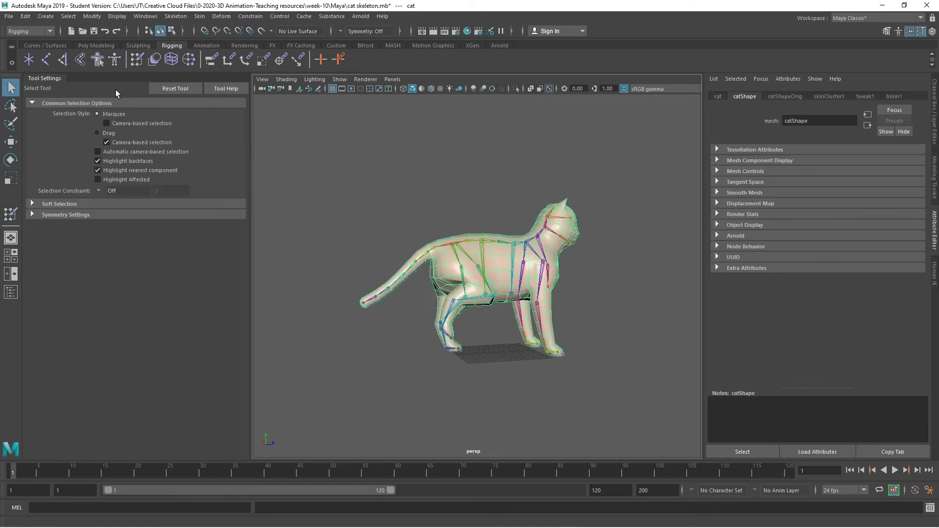
pyautogui.click(134, 64)
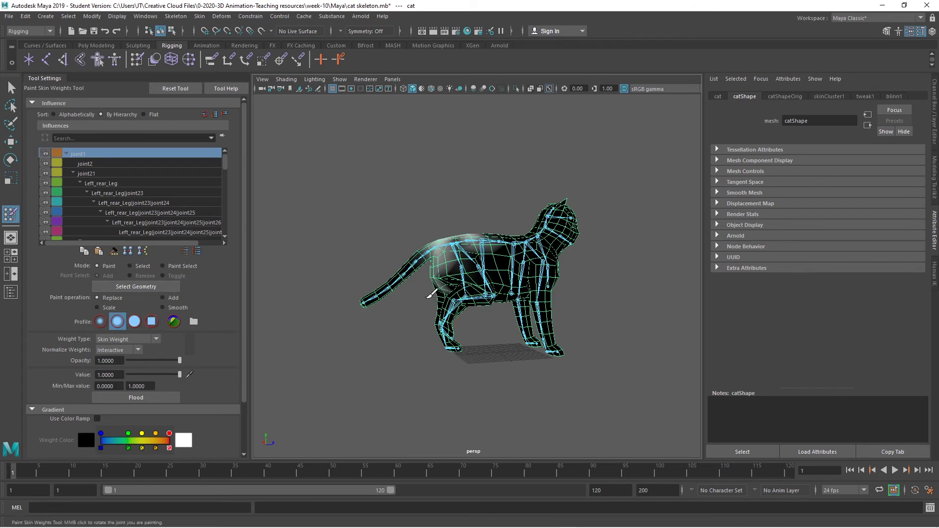
pyautogui.moveTo(434, 267)
pyautogui.mouseDown()
pyautogui.moveTo(442, 260)
pyautogui.moveTo(437, 274)
pyautogui.moveTo(441, 259)
pyautogui.mouseUp()
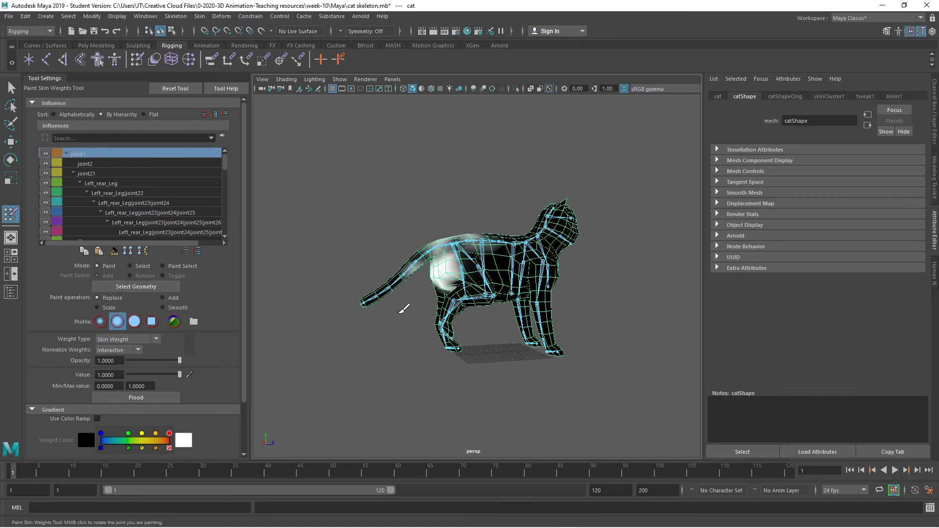
pyautogui.hotkey('ctrl', 'z')
pyautogui.moveTo(431, 273); pyautogui.dragTo(452, 272)
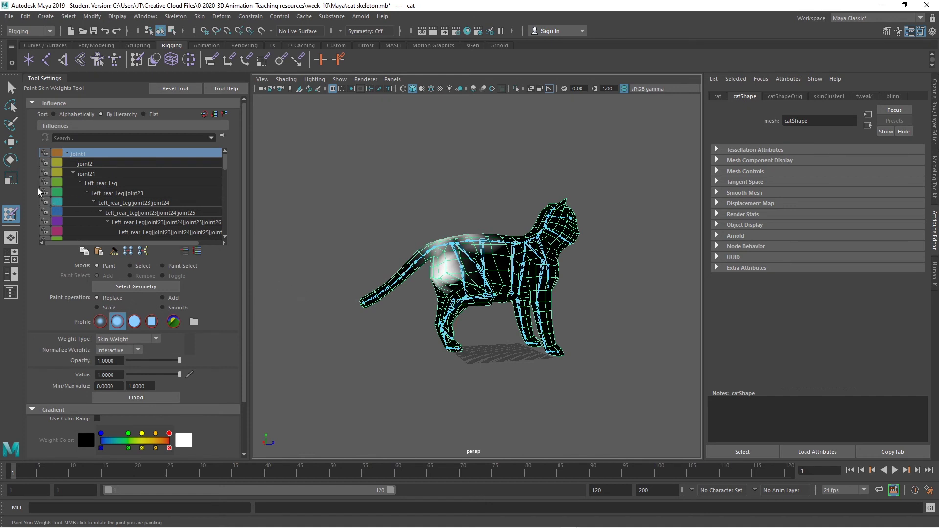
# Step: Rotate tail joint4 about -28.5° in Y to test the skin
pyautogui.click(10, 160)
pyautogui.click(408, 276)
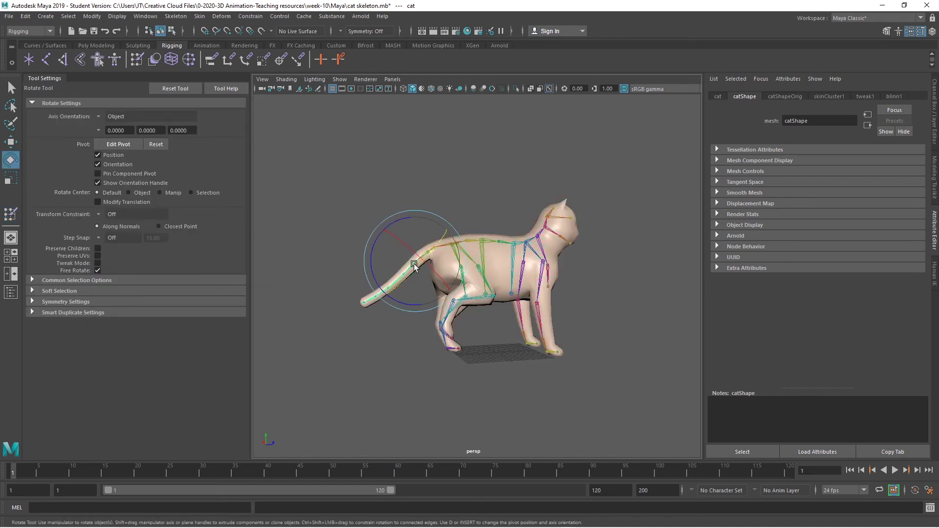
pyautogui.moveTo(408, 277); pyautogui.dragTo(453, 254)
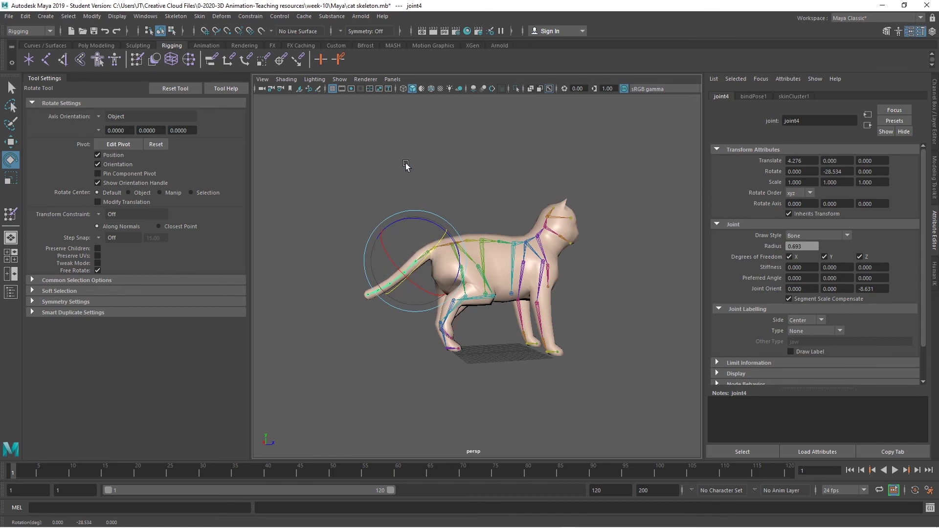
# Step: Tilt head joint joint15 to test deformation, then clear the selection
pyautogui.keyDown('alt'); pyautogui.moveTo(471, 189); pyautogui.dragTo(398, 199); pyautogui.keyUp('alt')
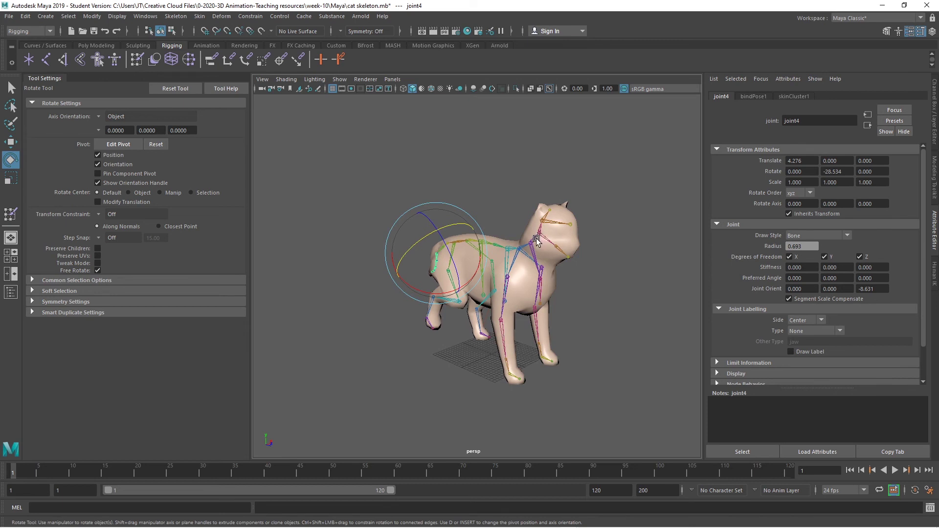
pyautogui.click(551, 241)
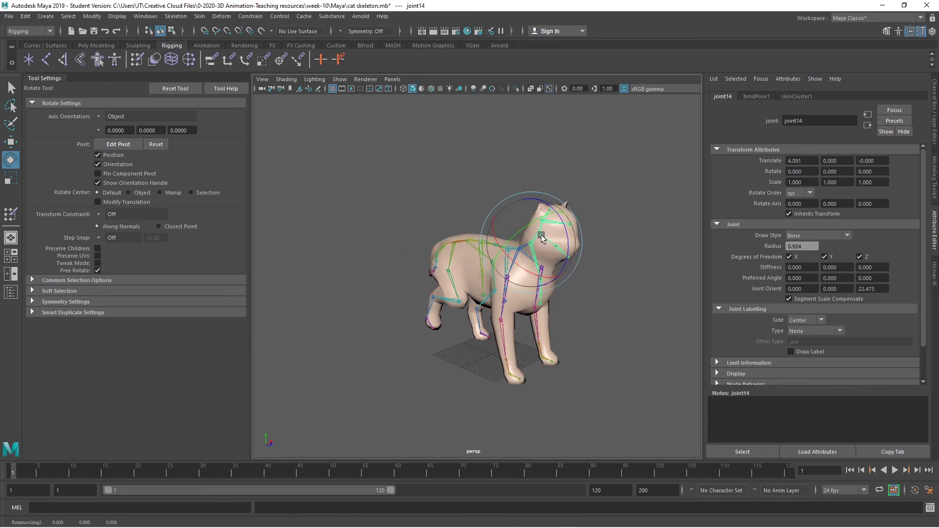
pyautogui.click(558, 218)
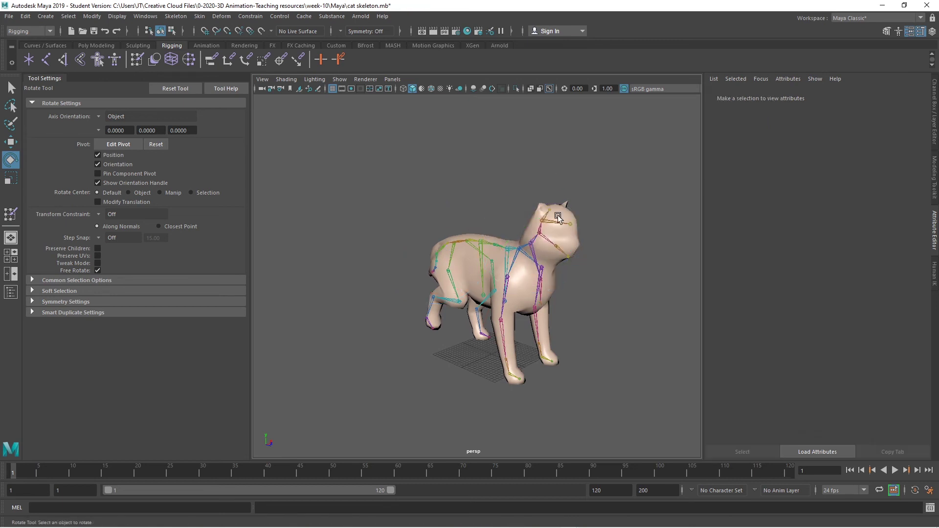
pyautogui.click(538, 236)
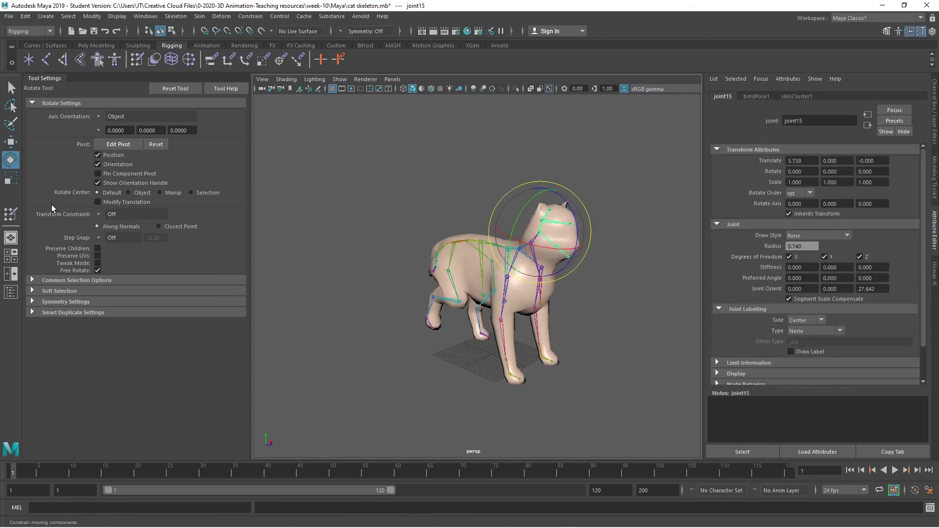
pyautogui.moveTo(577, 224); pyautogui.dragTo(587, 259)
pyautogui.click(614, 292)
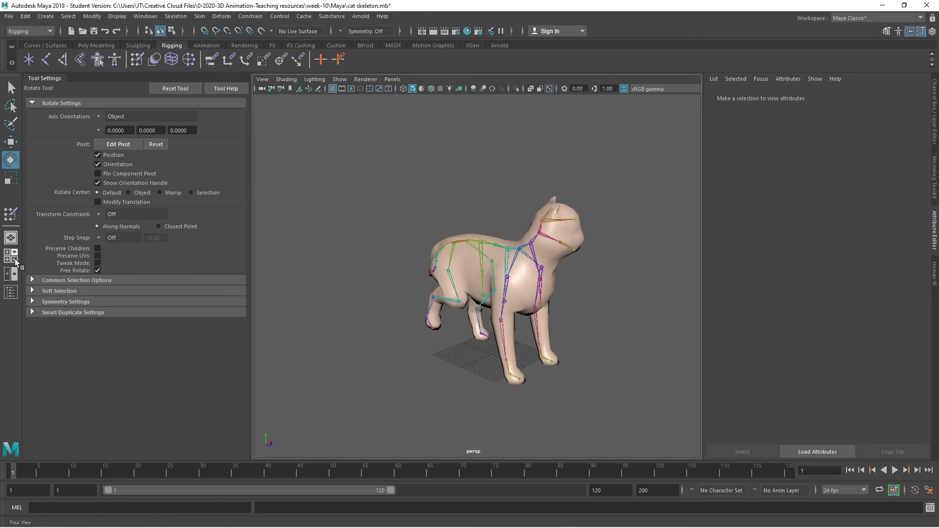
# Step: Open the Outliner and expand joint1, joint2, joint9, joint10 and joint21 to show the leg joints
pyautogui.click(147, 19)
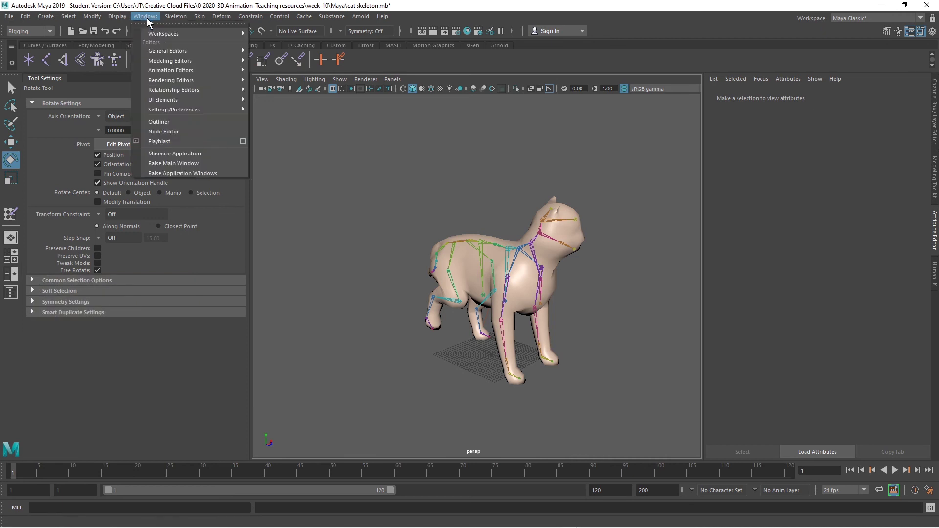
pyautogui.click(174, 122)
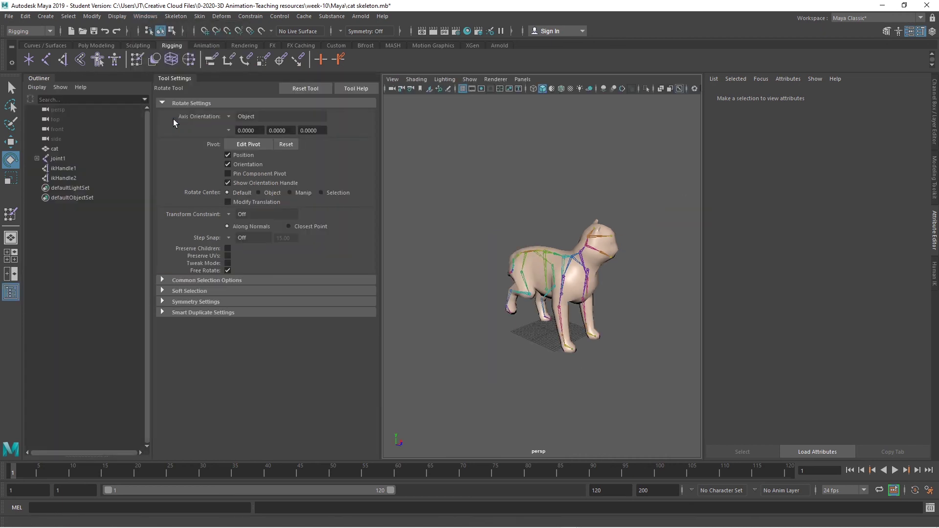
pyautogui.click(37, 158)
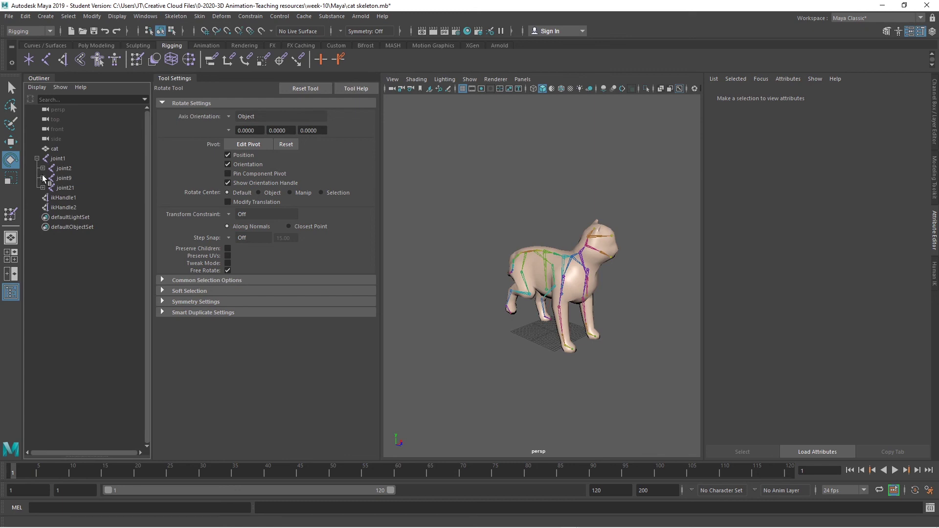
pyautogui.click(42, 168)
pyautogui.click(43, 188)
pyautogui.click(48, 198)
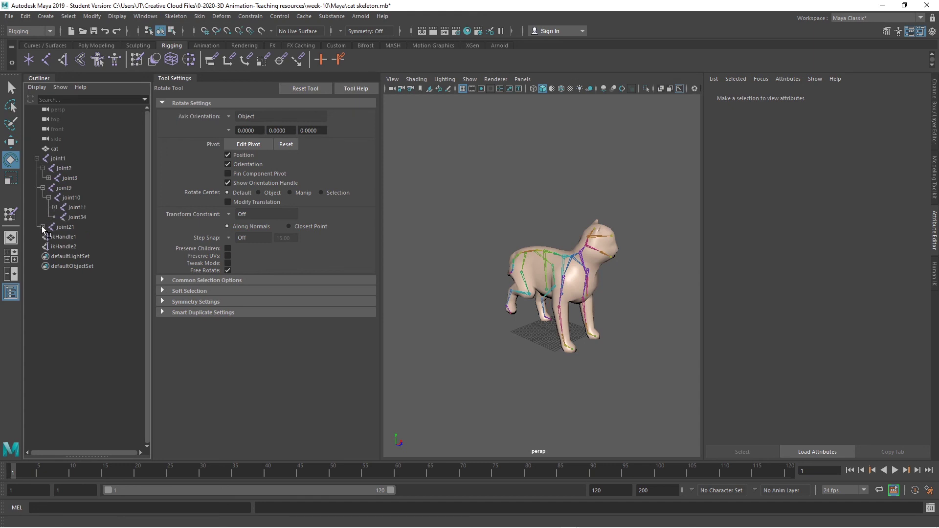
pyautogui.click(43, 227)
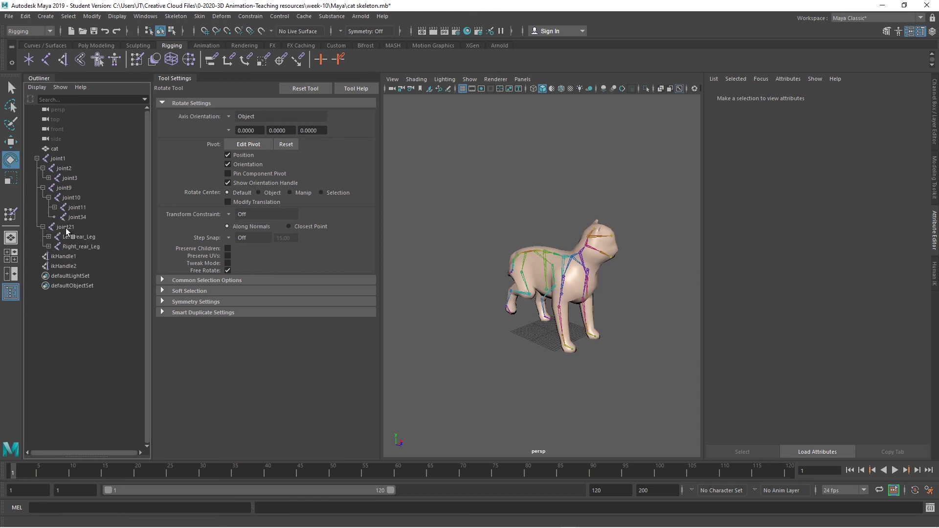
pyautogui.click(66, 228)
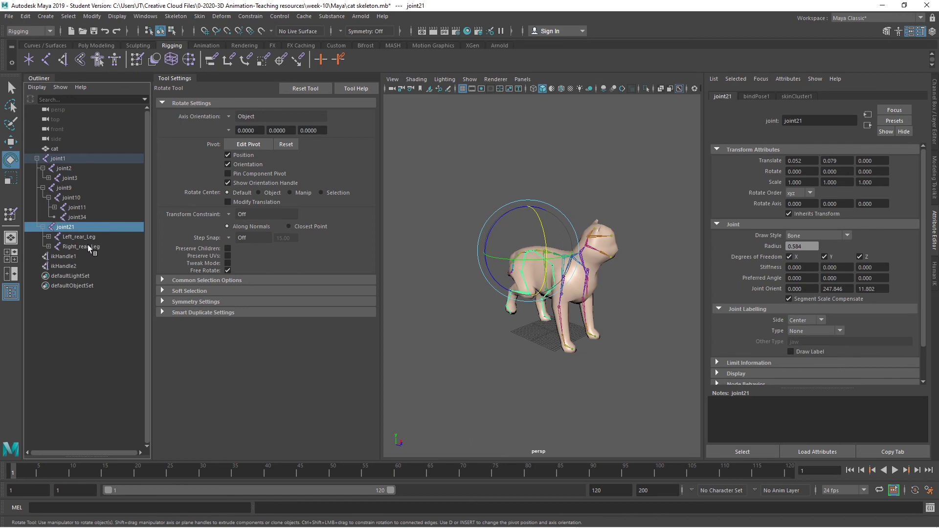
pyautogui.moveTo(87, 245); pyautogui.dragTo(66, 227, button='middle')
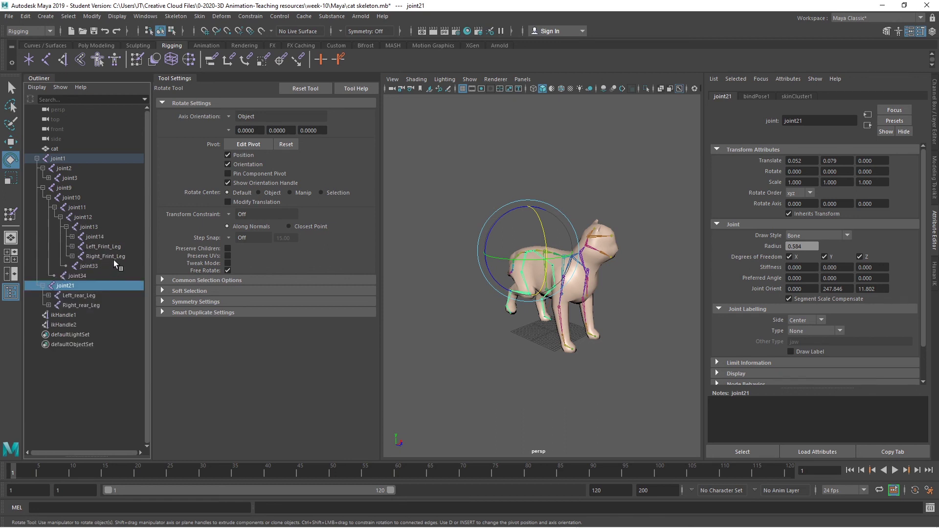
pyautogui.moveTo(113, 264); pyautogui.dragTo(435, 245, button='middle')
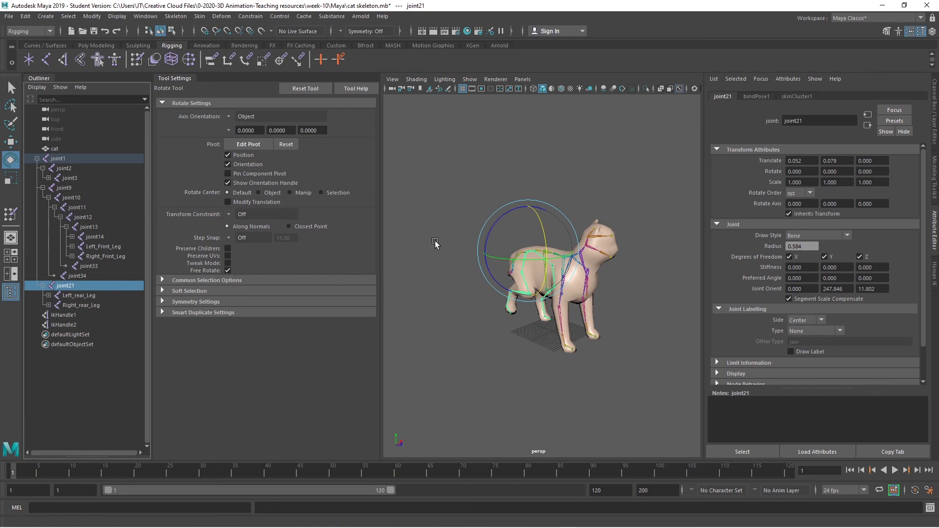
# Step: Rename root joint joint1 to CatRoot in the Outliner
pyautogui.moveTo(436, 245); pyautogui.dragTo(445, 233, button='middle')
pyautogui.doubleClick(59, 158)
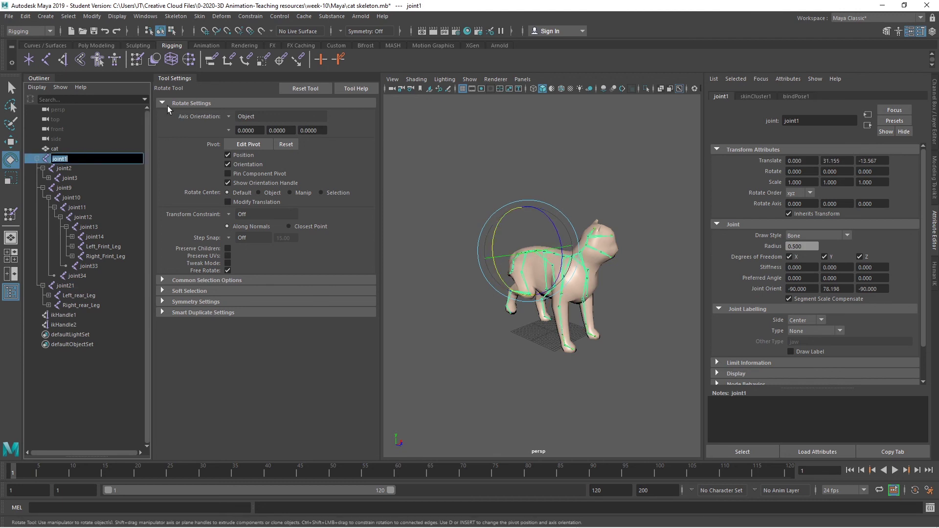
pyautogui.write('CatRoot')
pyautogui.press('Return')
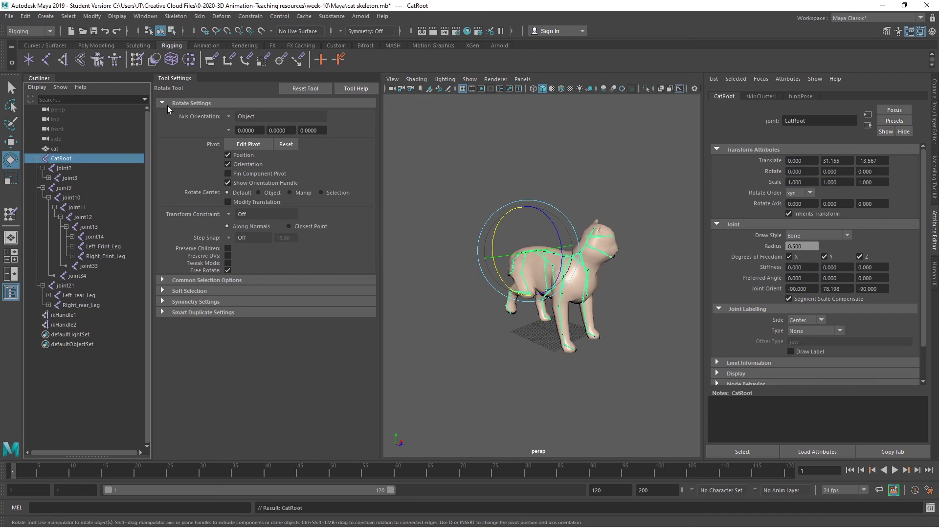